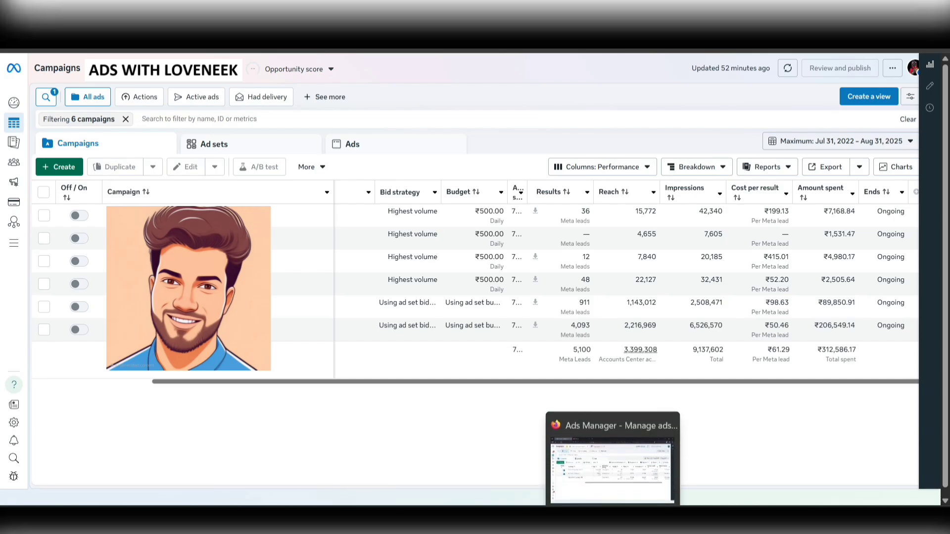
Step: Switch to the other Ads Manager window and examine its campaigns' results, cost per result and amount spent
click(582, 455)
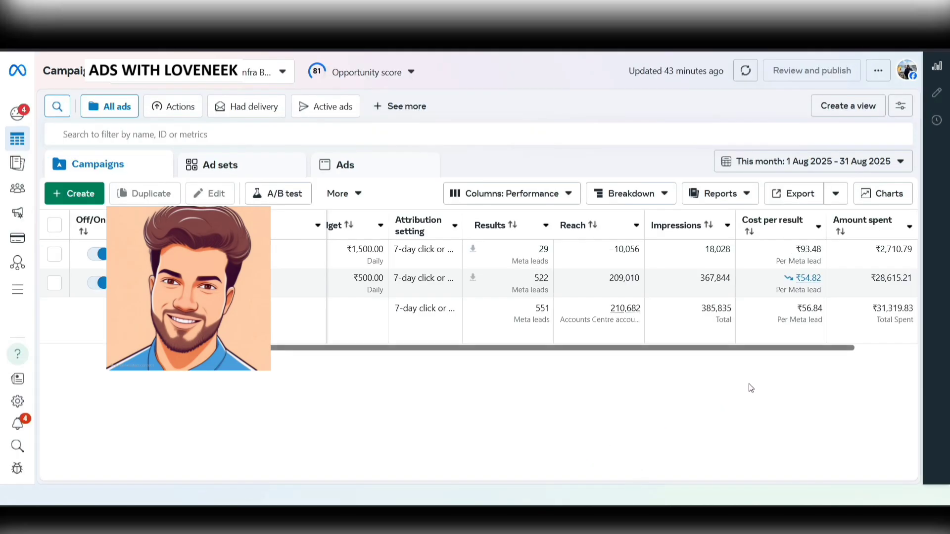
scroll(791, 321, right, 3)
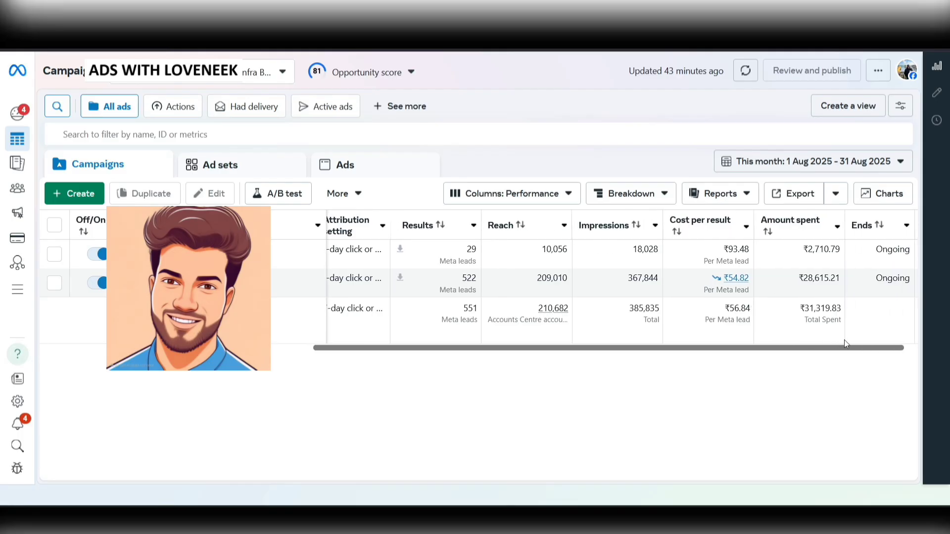
drag(816, 349, 781, 359)
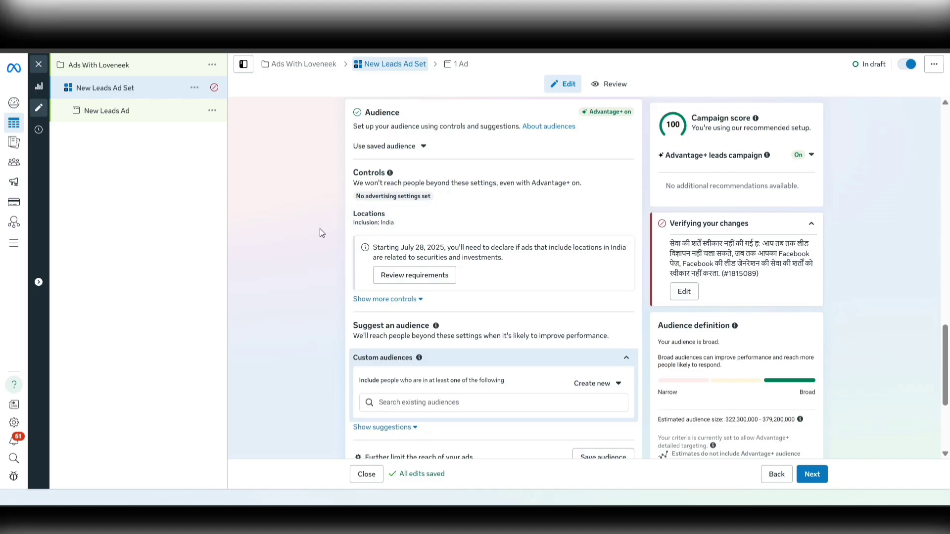
Step: Further limit the reach of the New Leads Ad Set's ads by switching its audience setup
scroll(319, 225, up, 1)
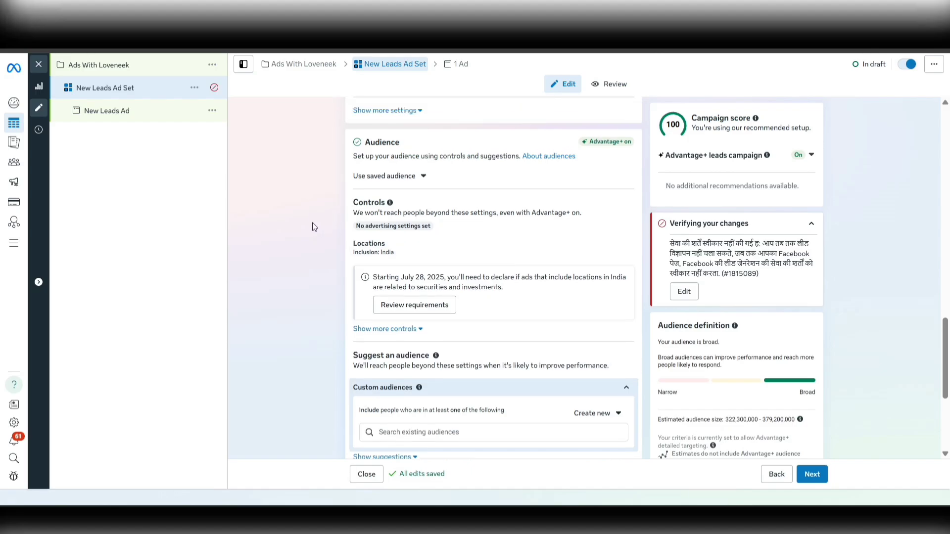
scroll(313, 226, down, 1)
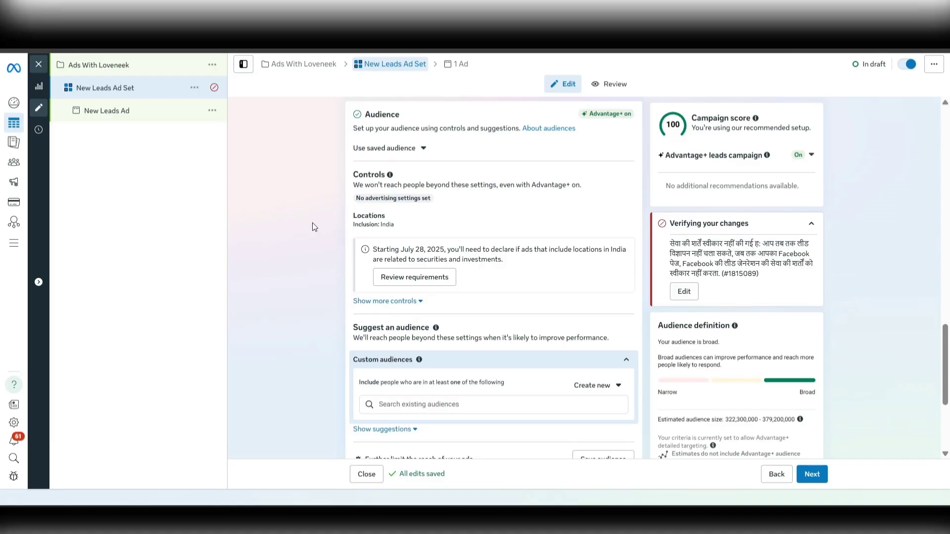
scroll(312, 222, down, 2)
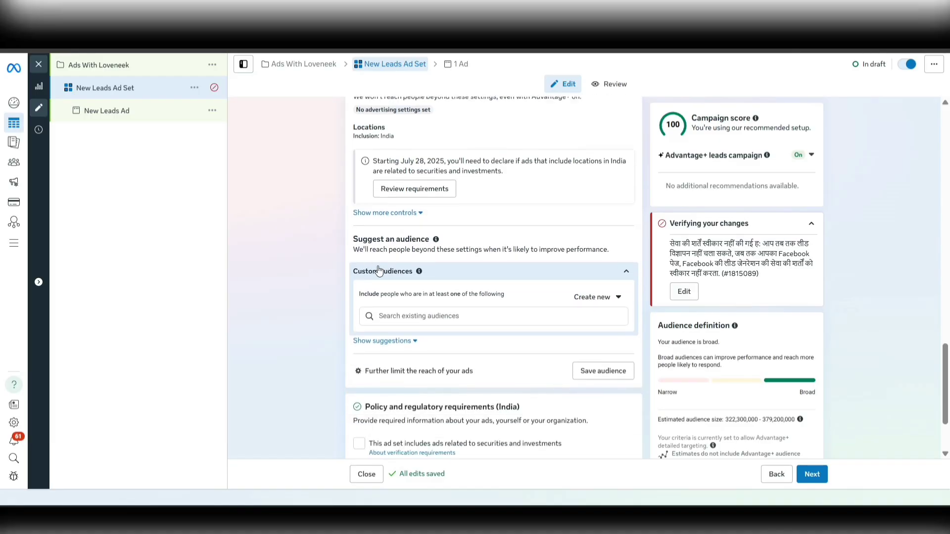
scroll(445, 243, up, 2)
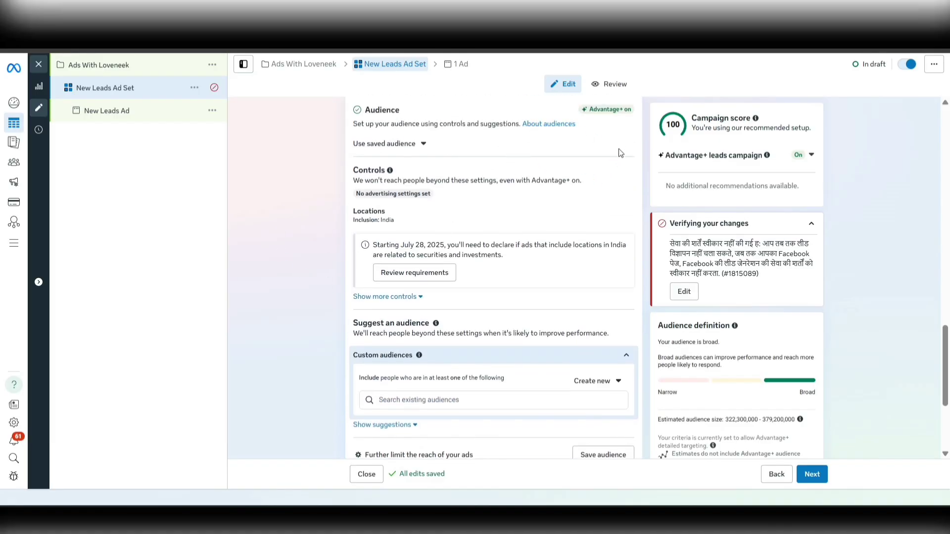
scroll(450, 282, down, 2)
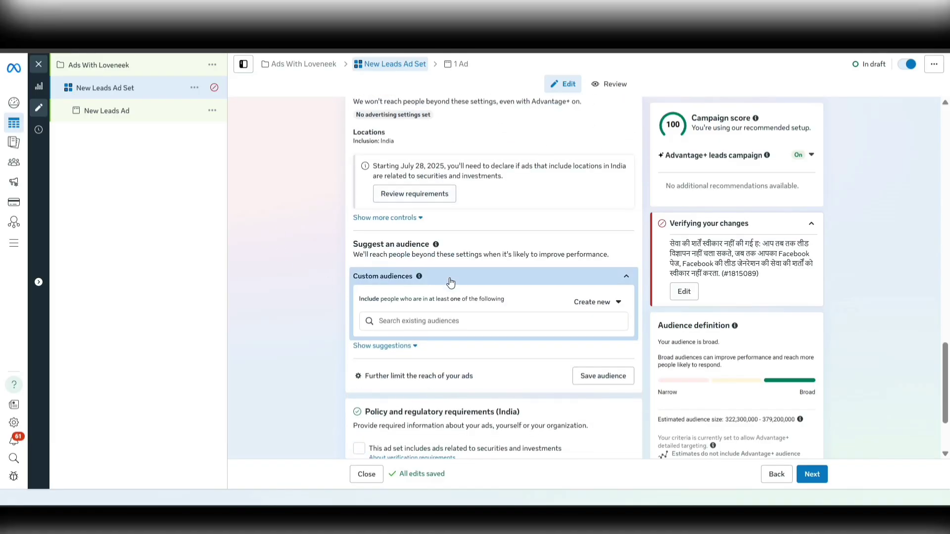
click(410, 381)
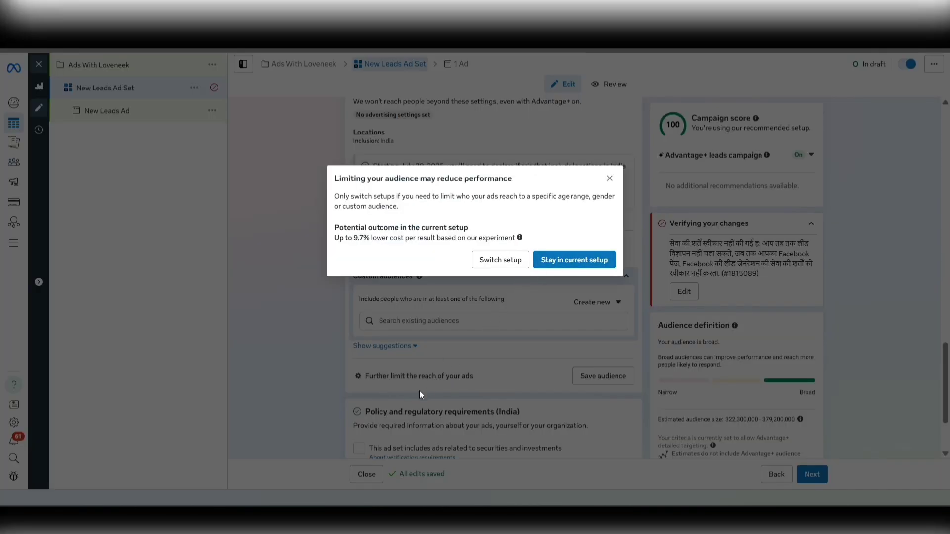
click(496, 262)
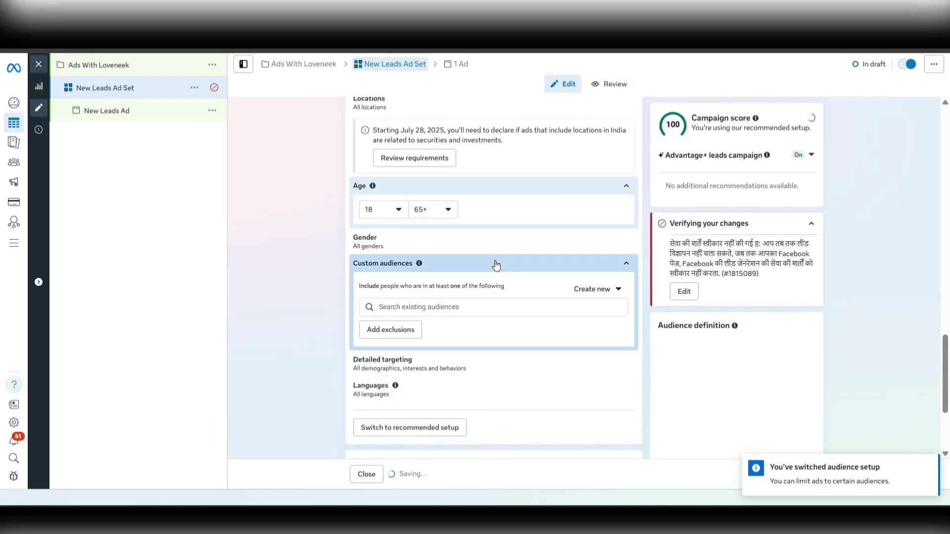
Step: Apply the saved audience Audience 101 to the New Leads Ad Set
scroll(496, 266, up, 2)
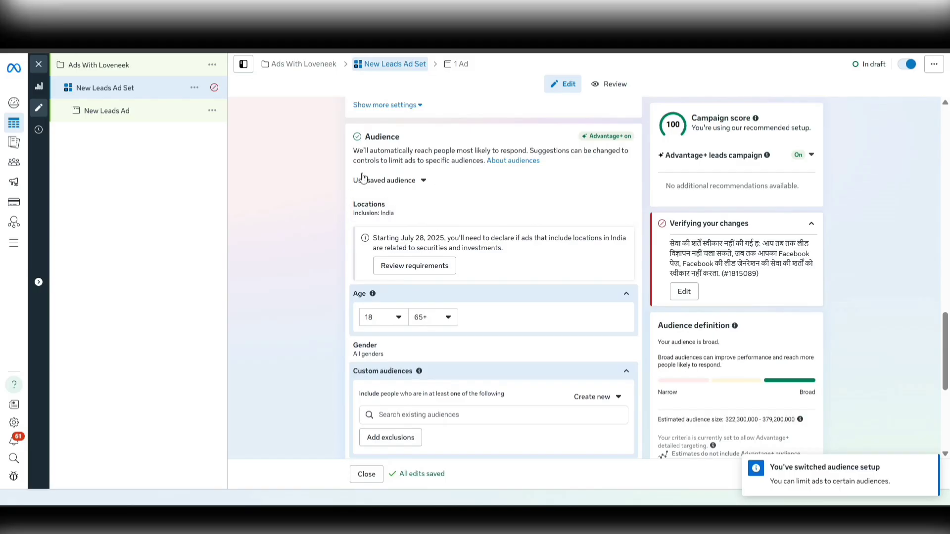
scroll(448, 323, down, 1)
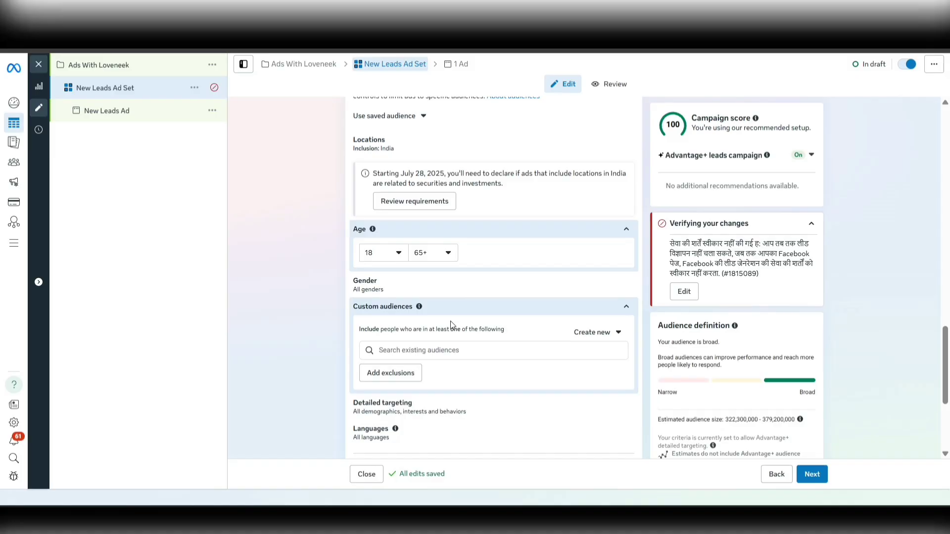
scroll(451, 325, up, 1)
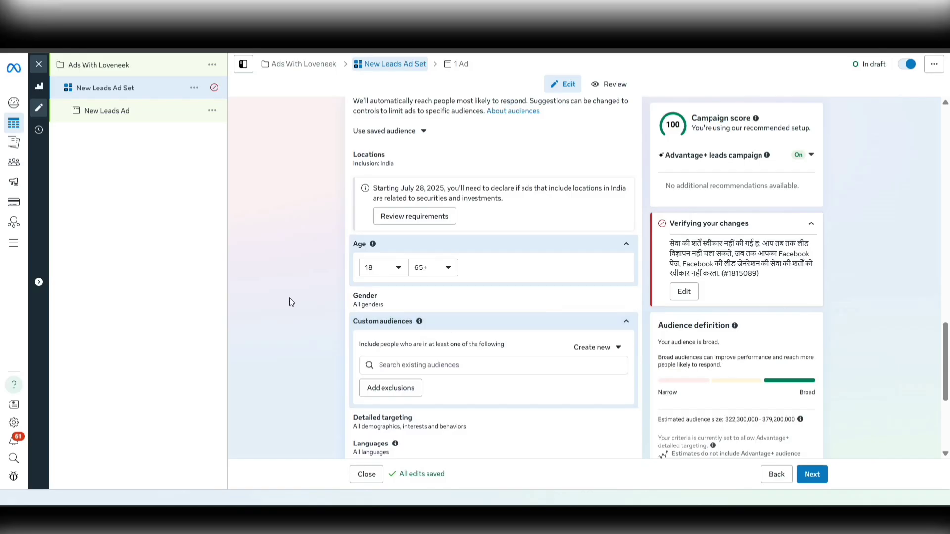
scroll(320, 282, up, 1)
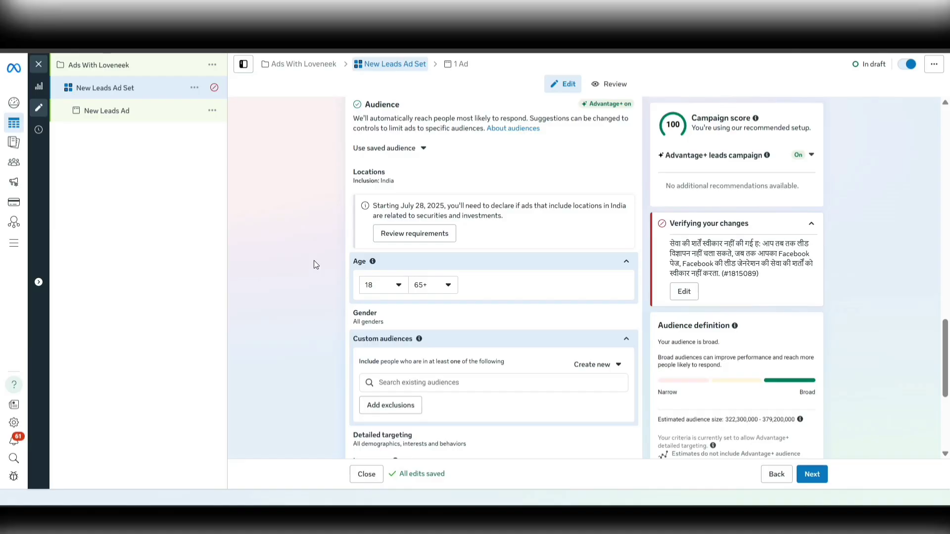
scroll(320, 242, up, 1)
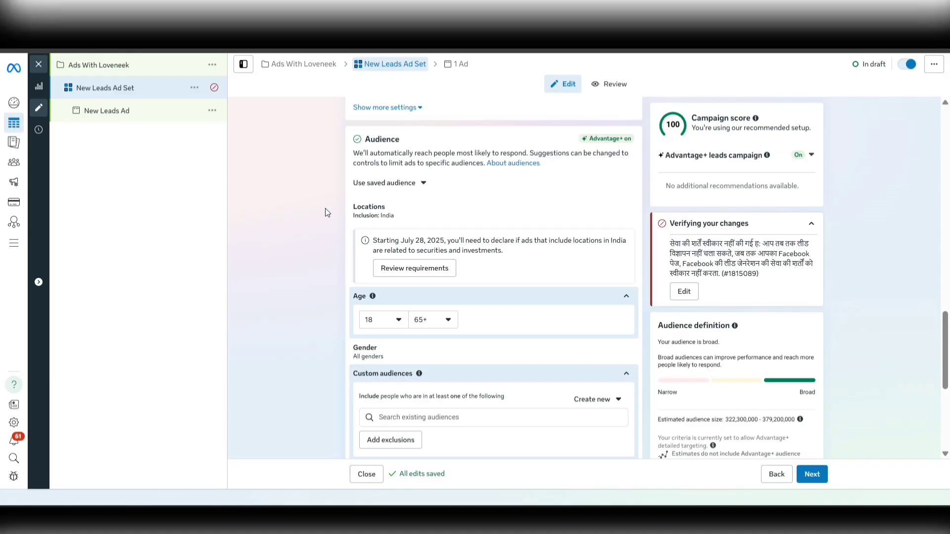
click(424, 184)
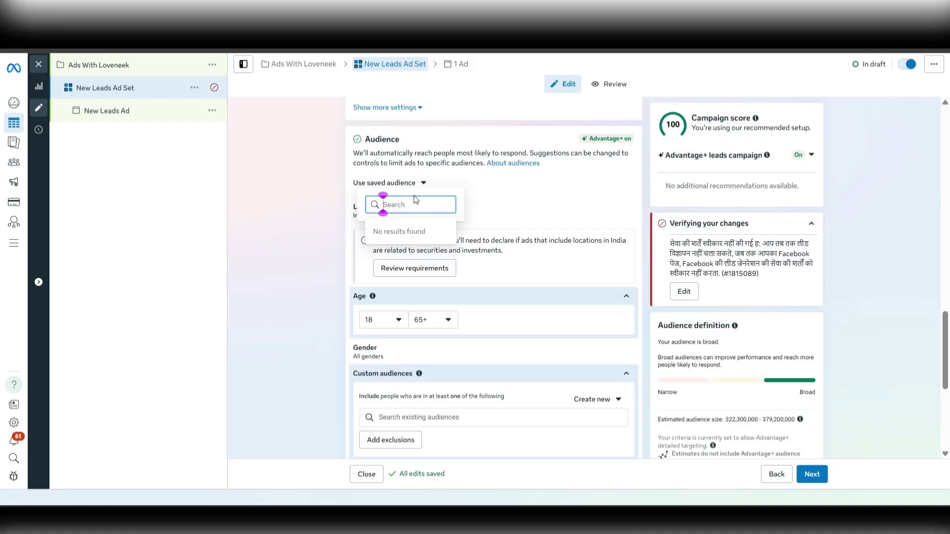
text(A)
click(396, 228)
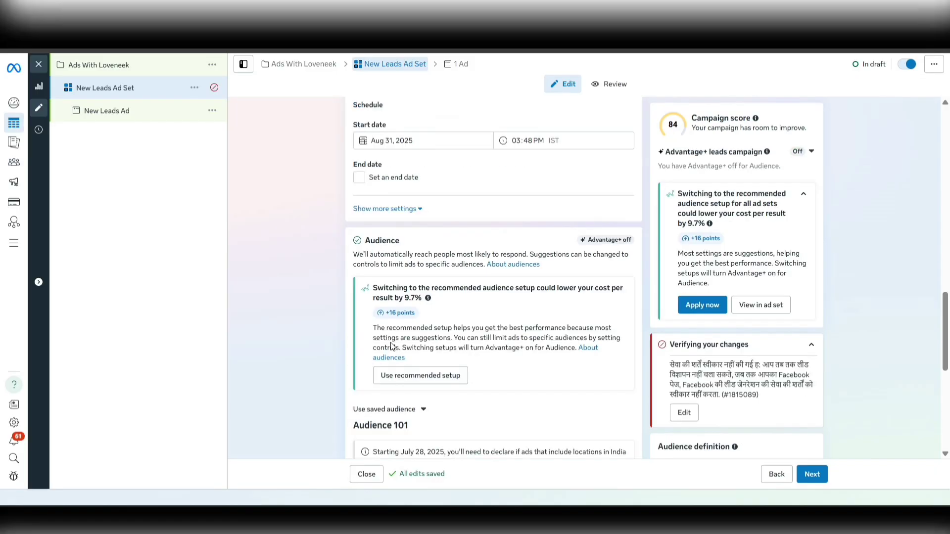
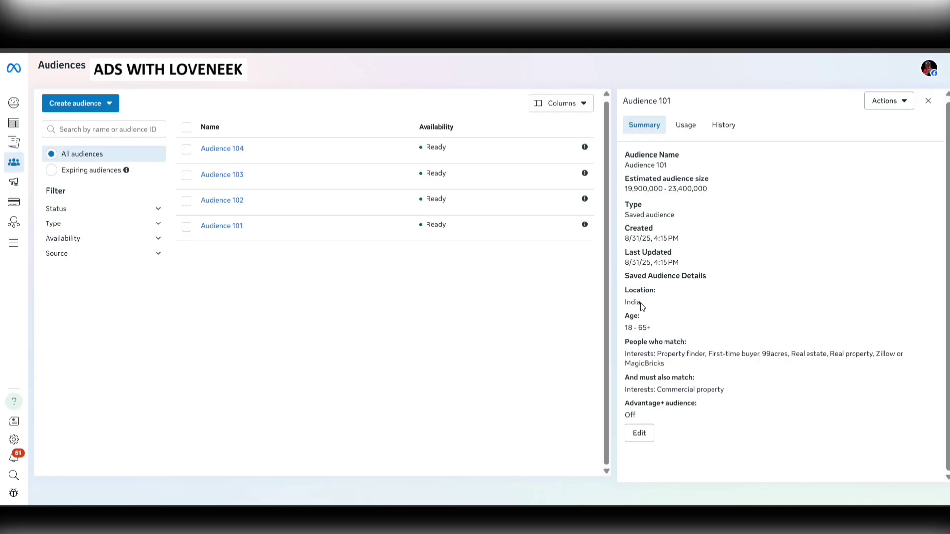
Step: Examine Audience 101's location, age, matching interests, additional required interests and Advantage+ audience setting in its summary
mouse_move(641, 304)
mouse_down()
mouse_move(608, 302)
mouse_move(625, 304)
mouse_up()
drag(654, 328, 621, 328)
click(692, 341)
drag(623, 343, 737, 386)
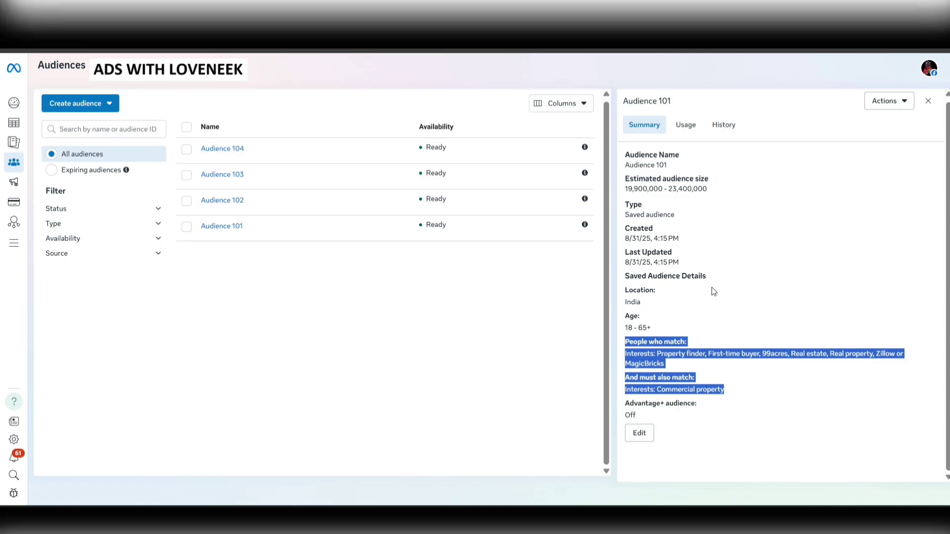
click(697, 378)
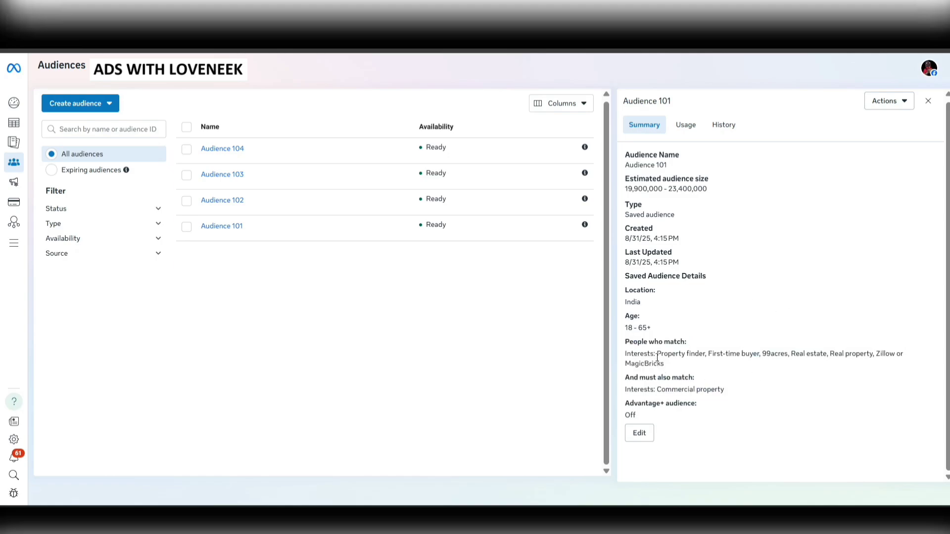
drag(657, 354, 707, 358)
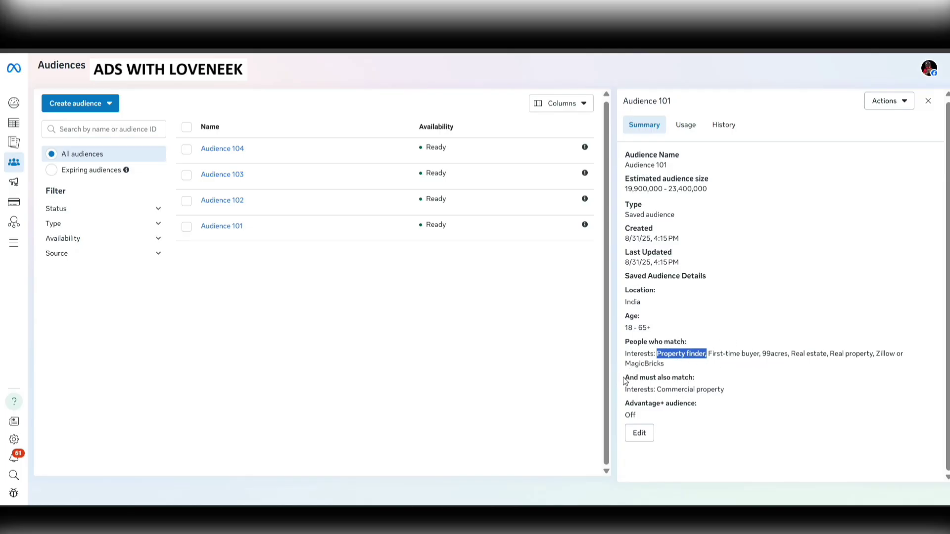
drag(623, 377, 740, 391)
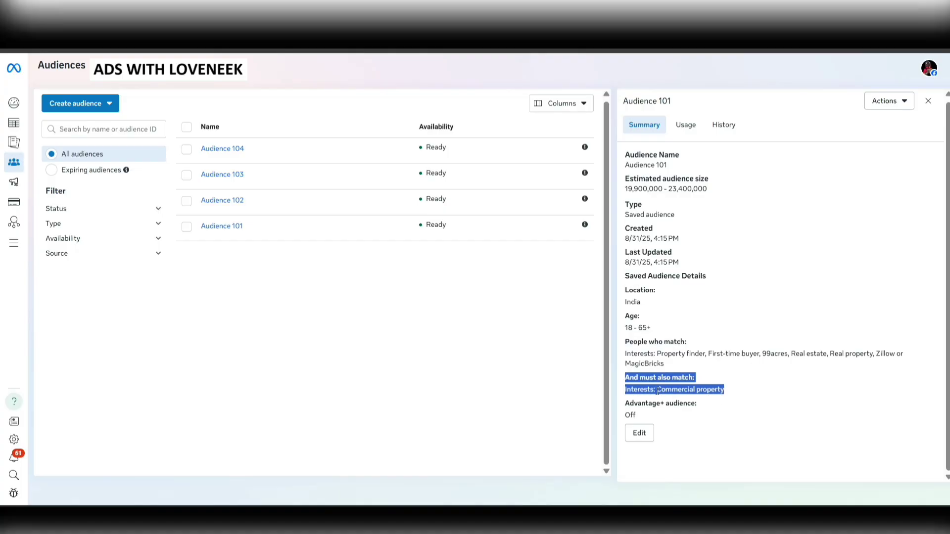
click(708, 401)
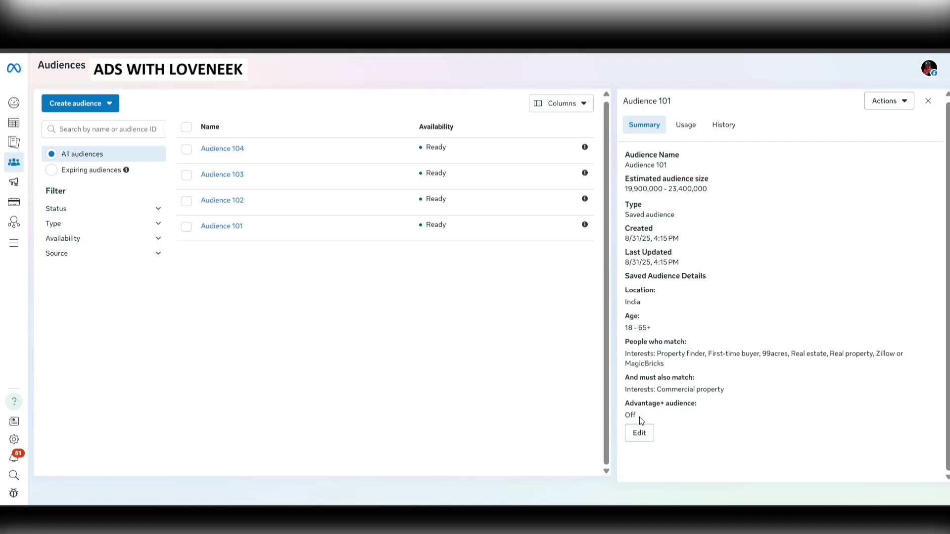
drag(641, 420, 625, 418)
Step: Open the summary of Audience 102 and examine its matching interests and the interests people must also match
click(220, 206)
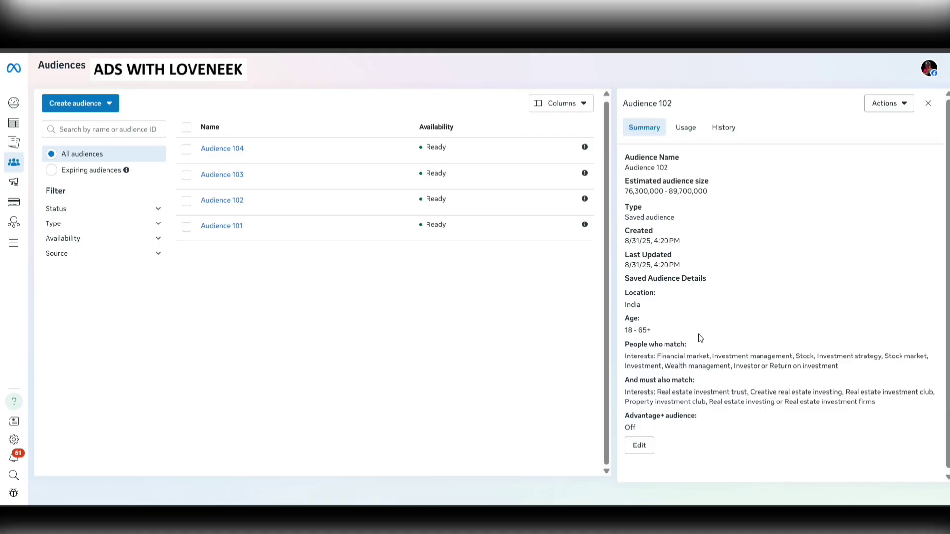
drag(625, 346, 857, 371)
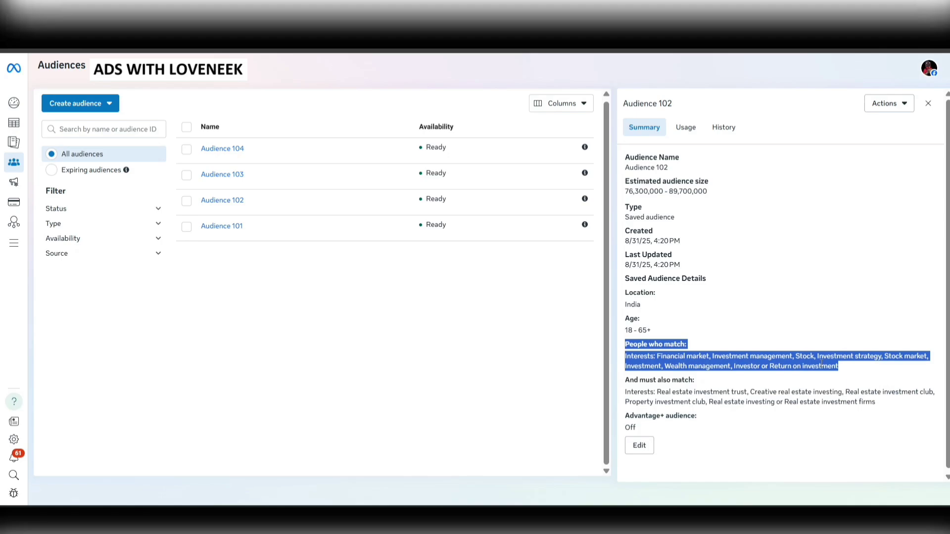
click(672, 377)
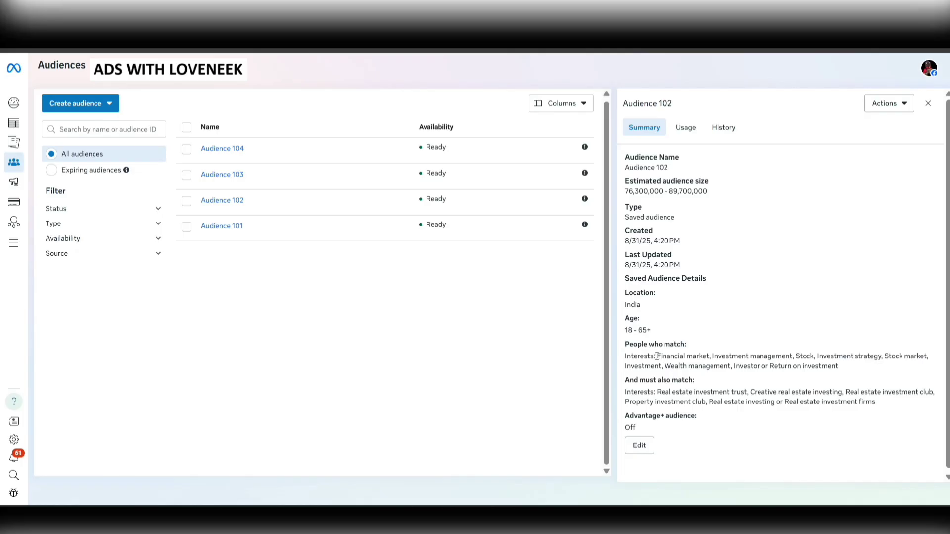
drag(655, 357, 710, 356)
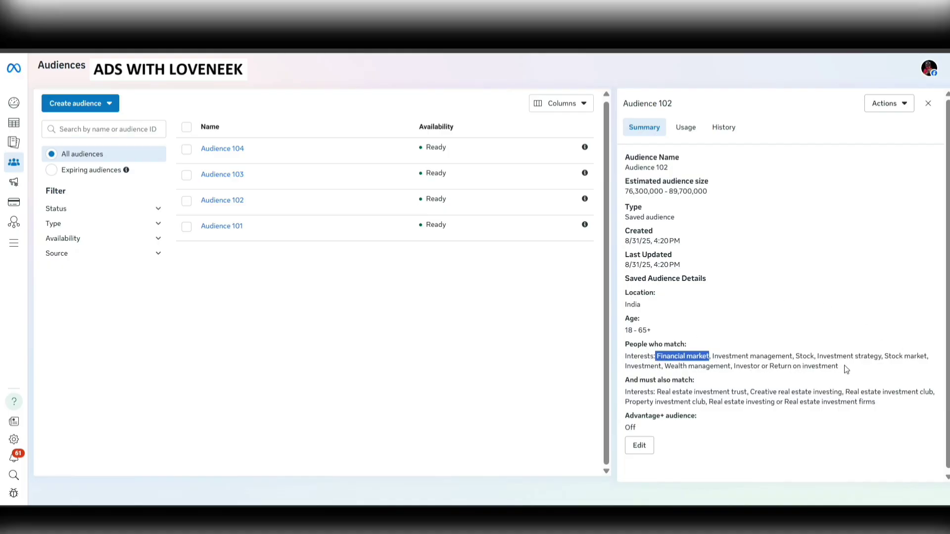
drag(842, 366, 658, 357)
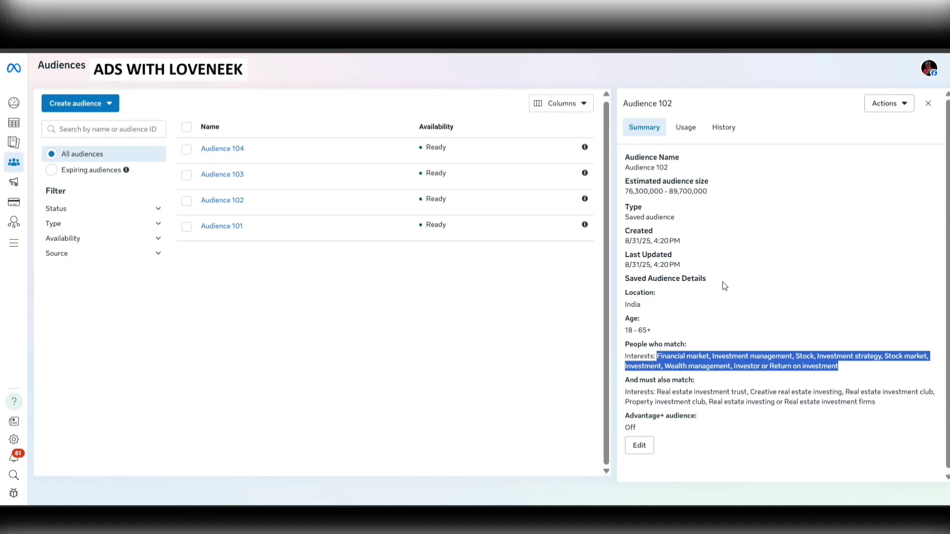
drag(657, 393, 880, 402)
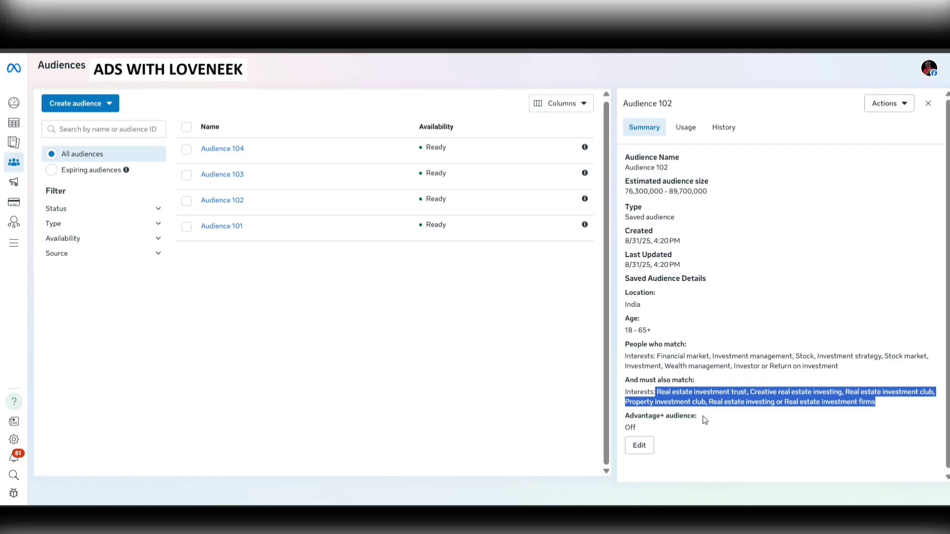
click(658, 399)
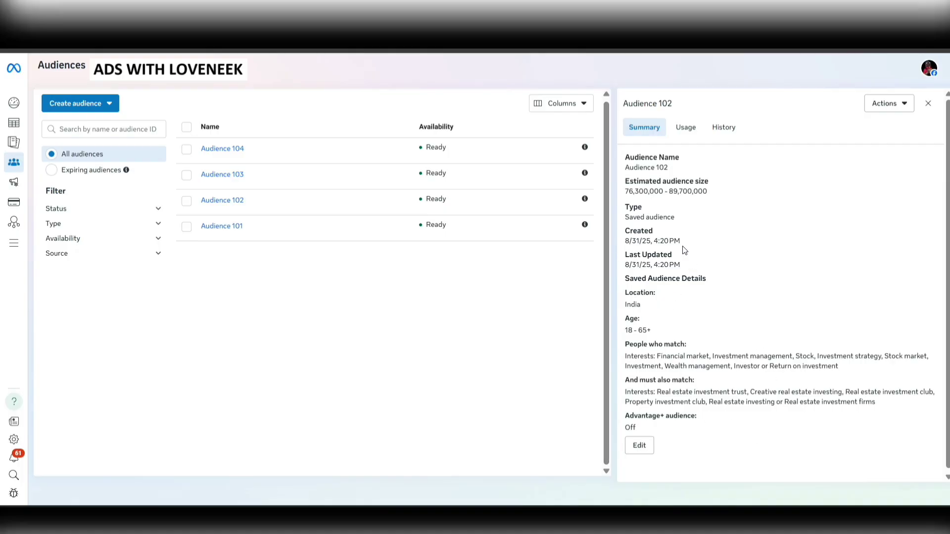
Step: Open the summary of Audience 103 and examine its matching interests, behaviors and the additional interest condition
mouse_move(235, 184)
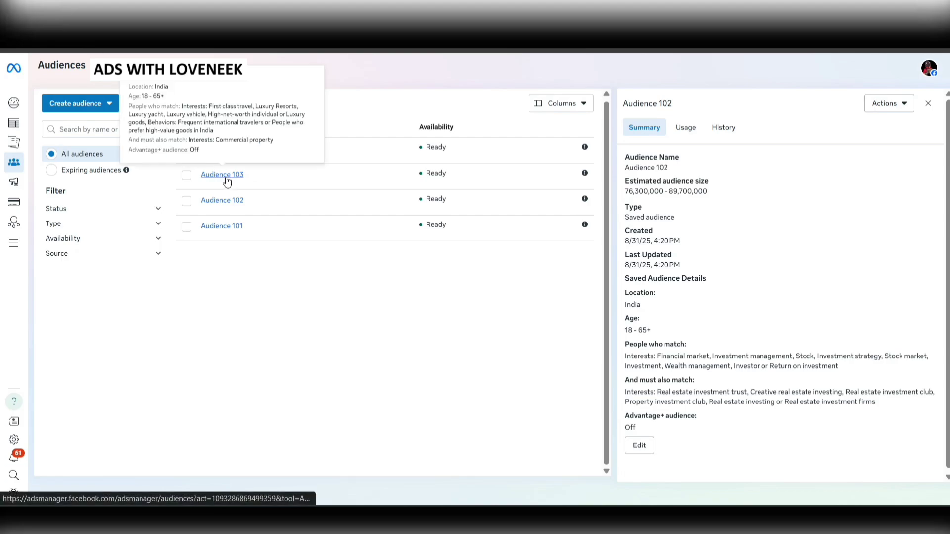
click(227, 182)
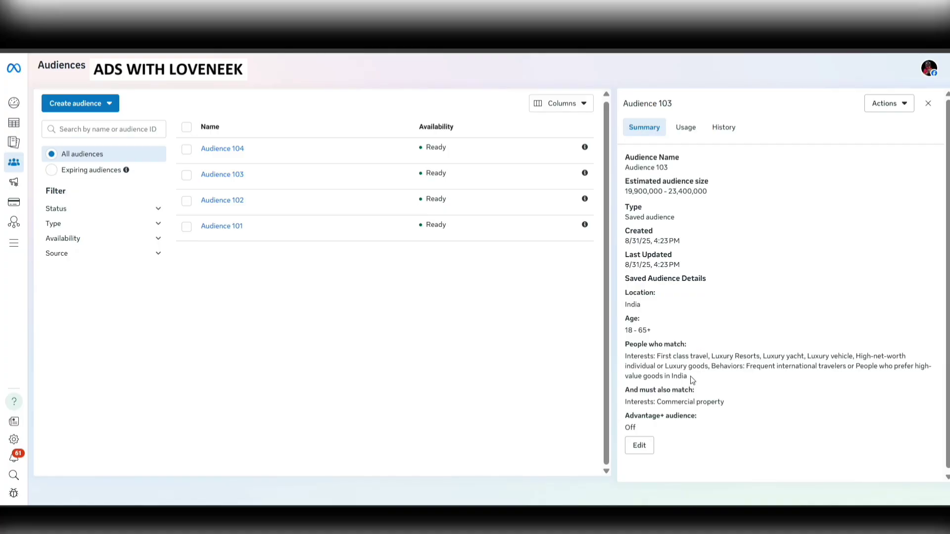
drag(690, 377, 621, 340)
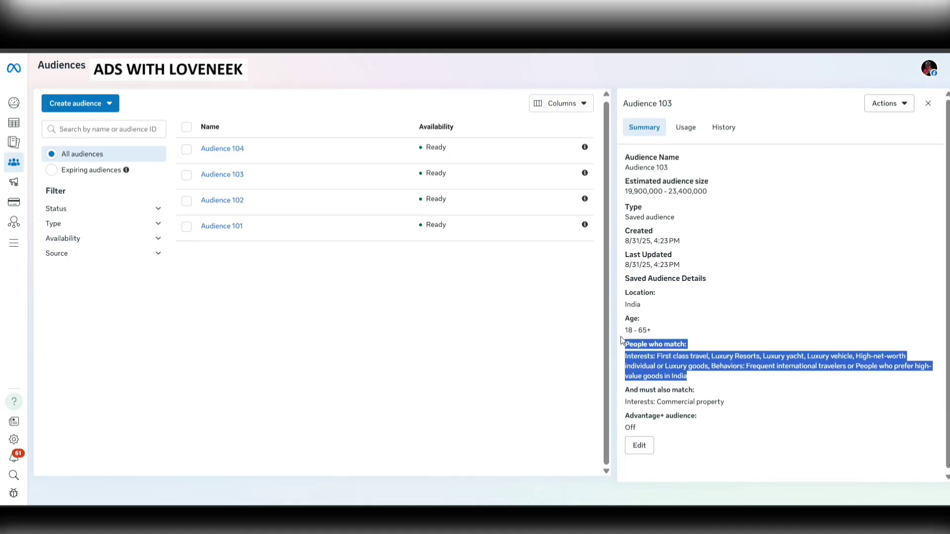
click(663, 361)
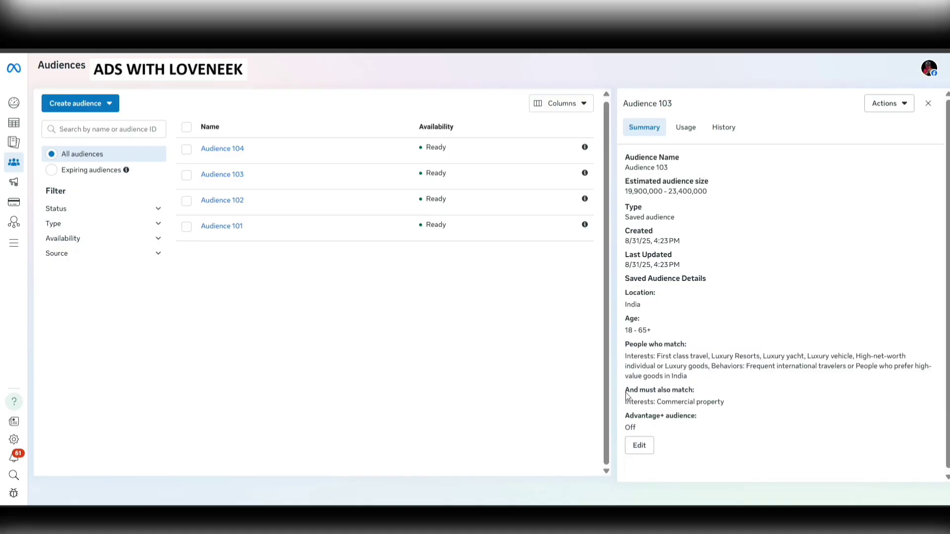
drag(624, 391, 734, 407)
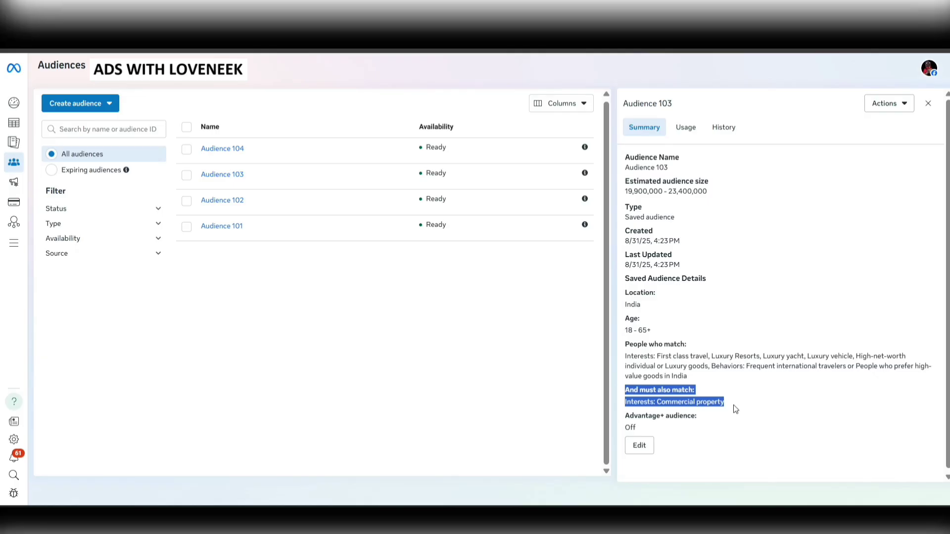
Step: Compare Audience 103's additional Commercial property condition with its luxury interests and its travel and high-value goods behaviors
click(656, 360)
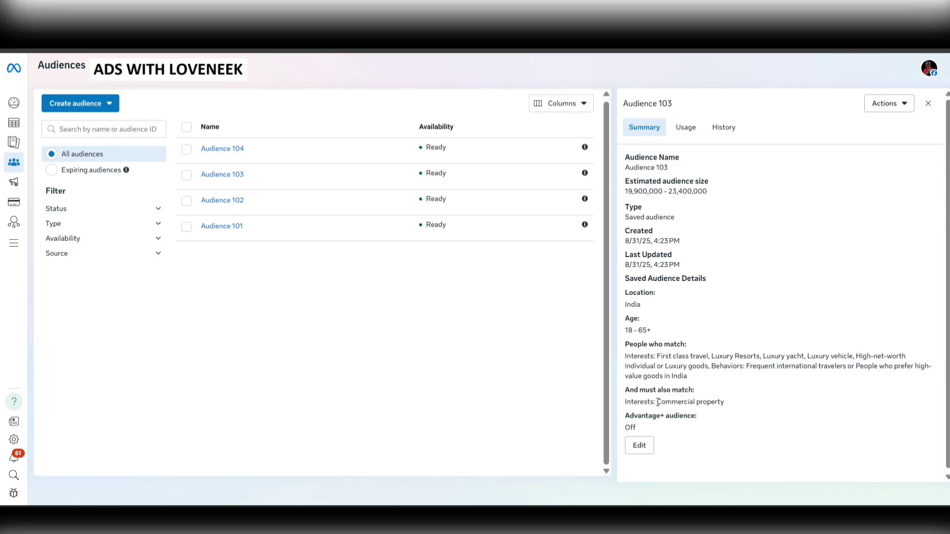
drag(658, 401, 717, 401)
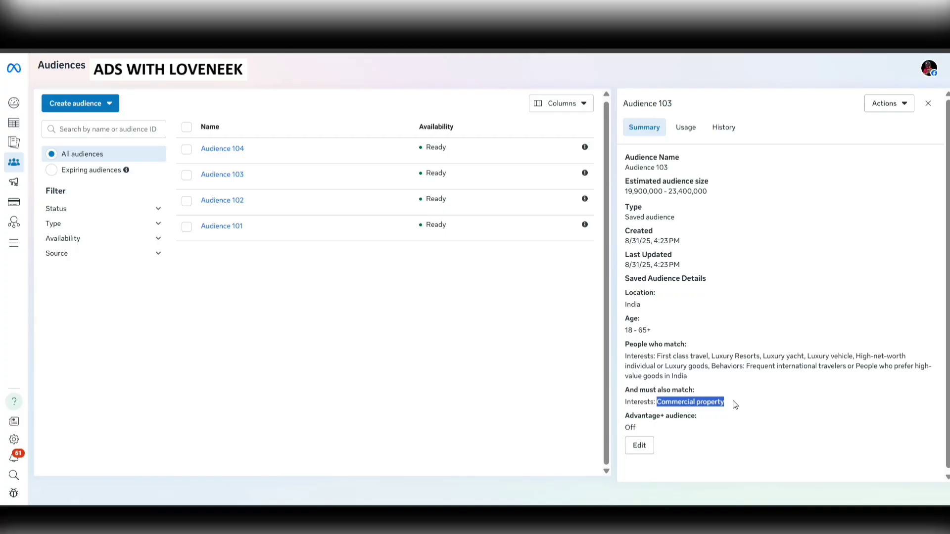
click(691, 378)
drag(691, 378, 624, 356)
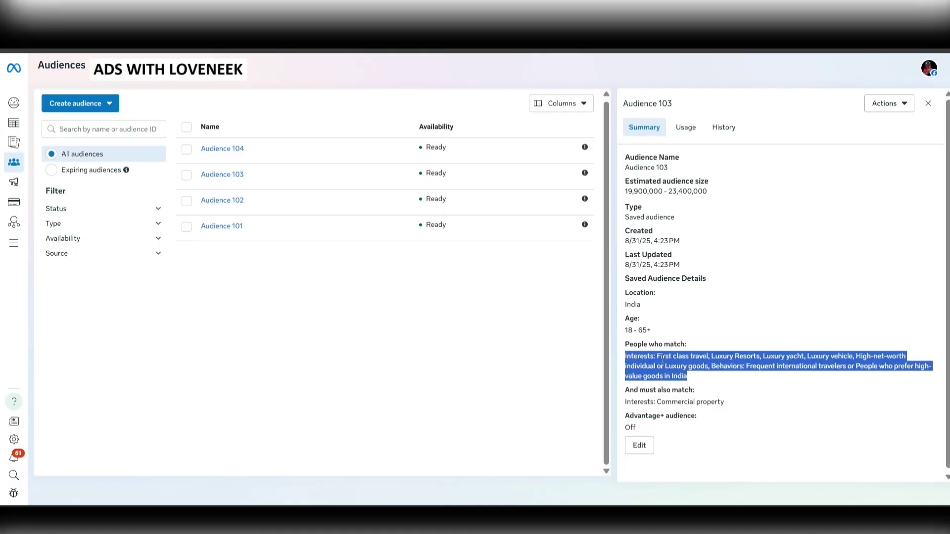
click(690, 375)
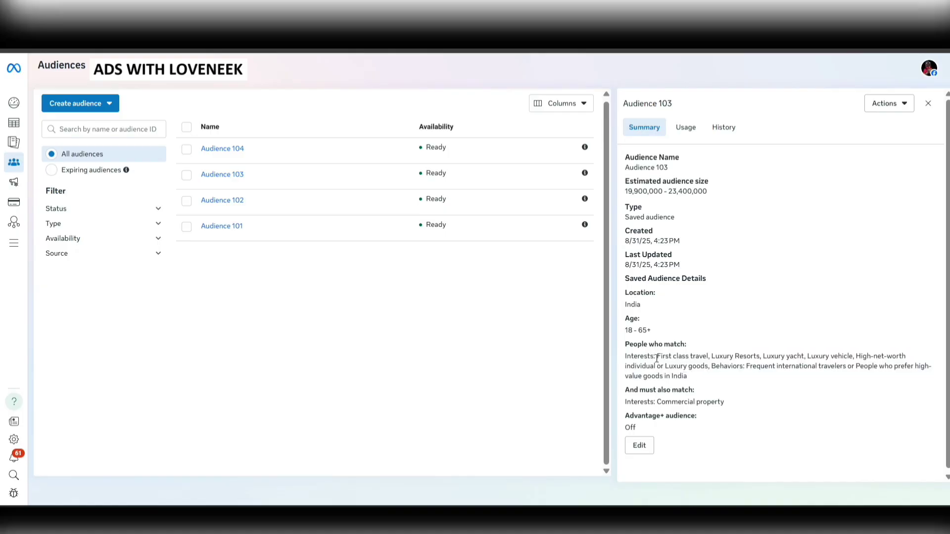
drag(657, 358, 678, 367)
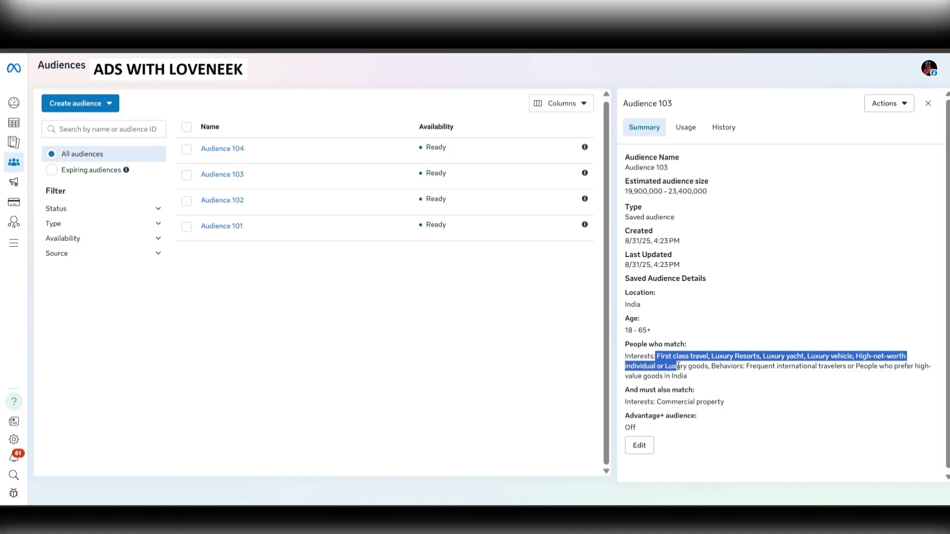
click(392, 318)
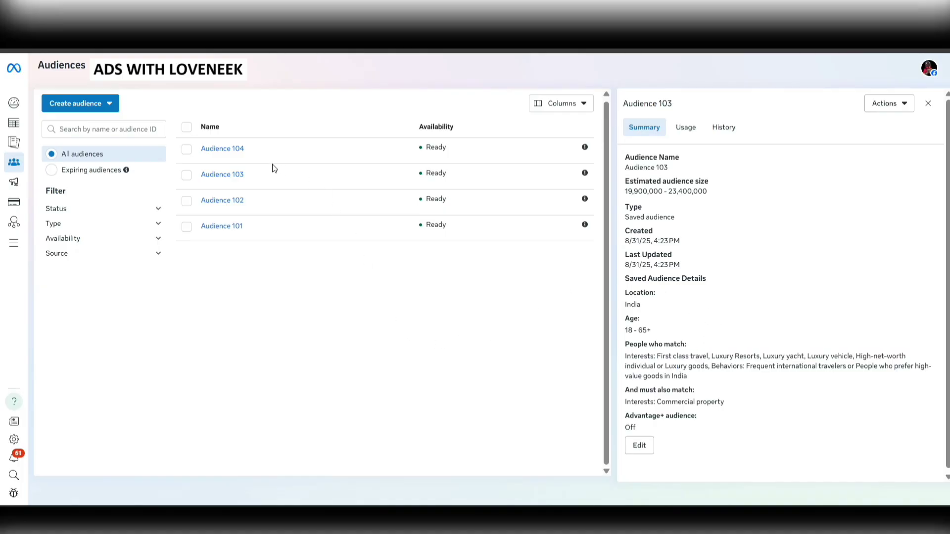
Step: Open the summary of Audience 104, examine its matching employers and job titles, and close the summary
click(227, 154)
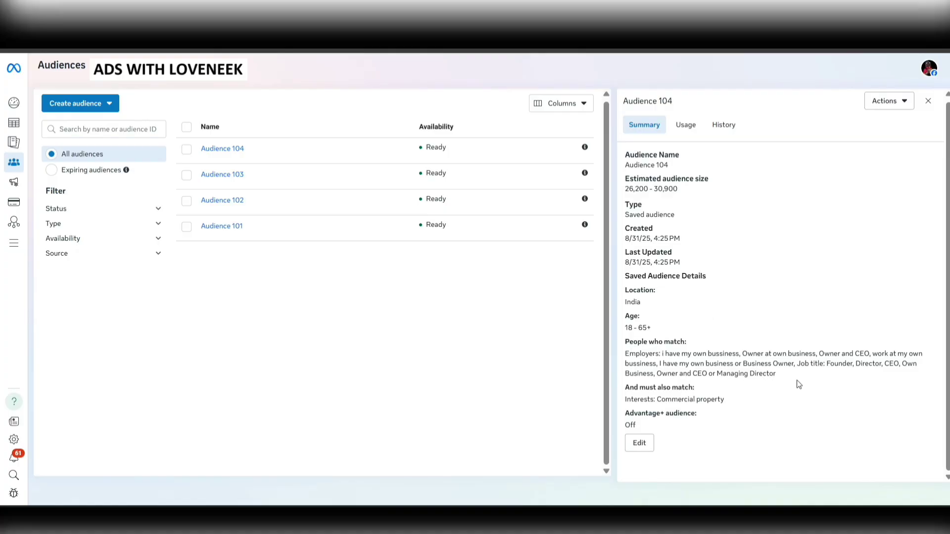
drag(776, 374, 616, 348)
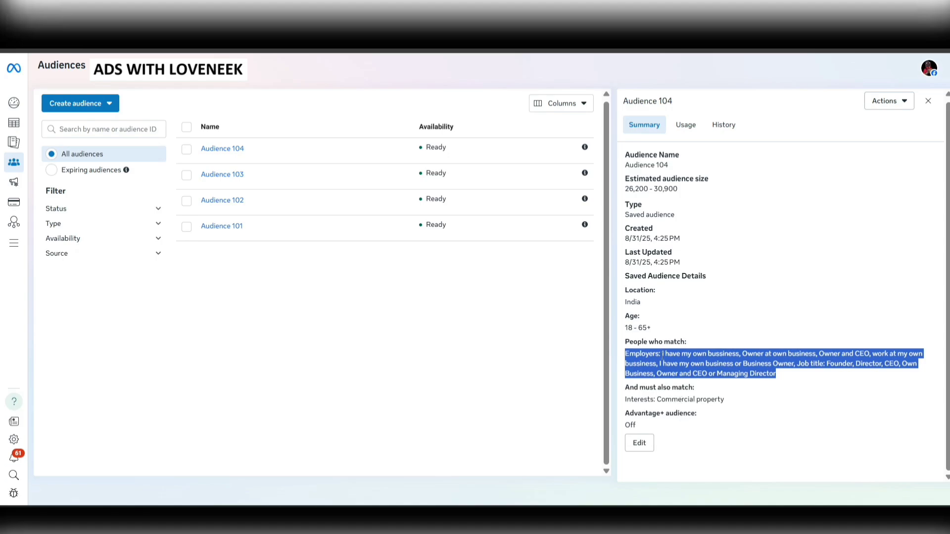
click(663, 354)
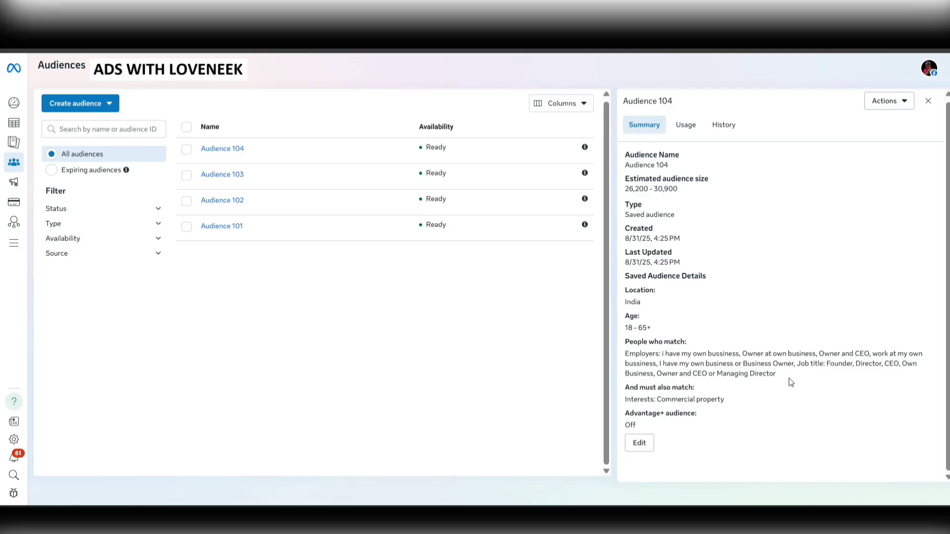
drag(779, 377, 661, 353)
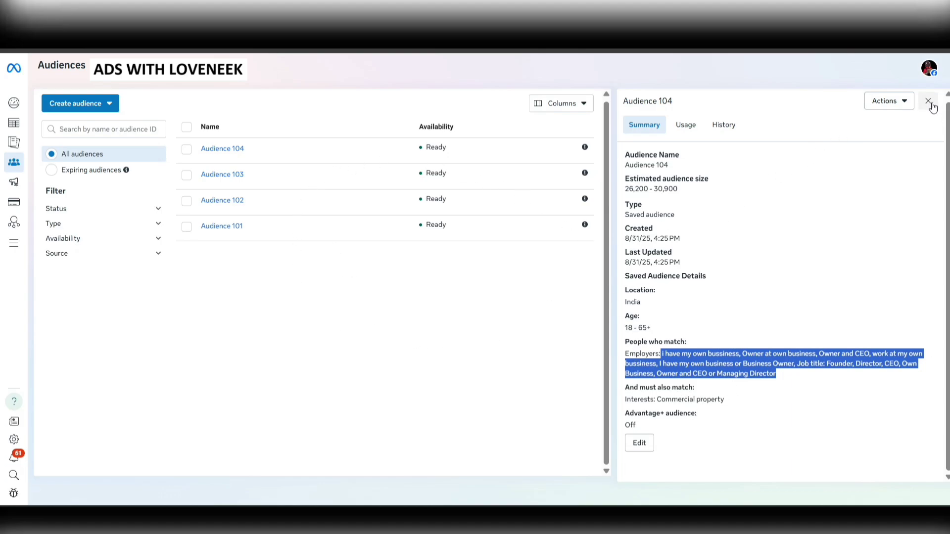
click(482, 367)
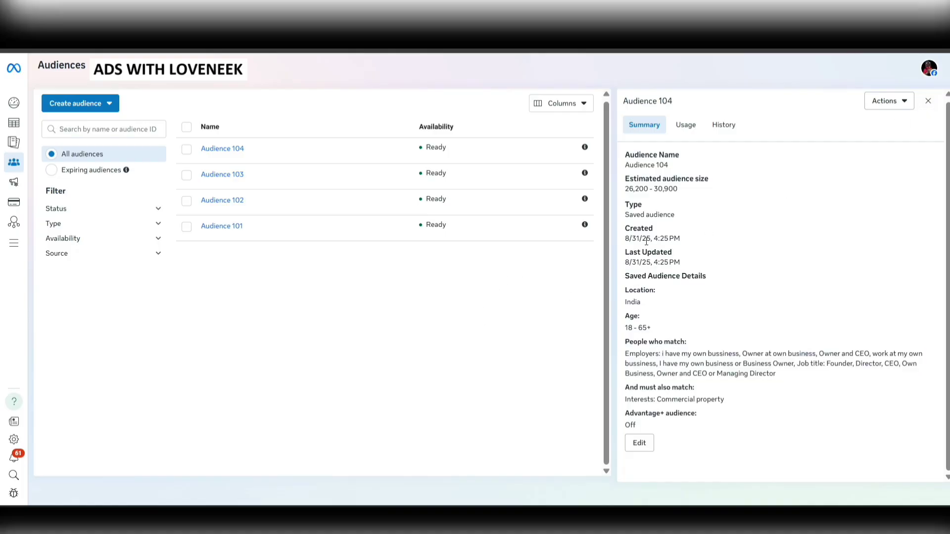
click(928, 101)
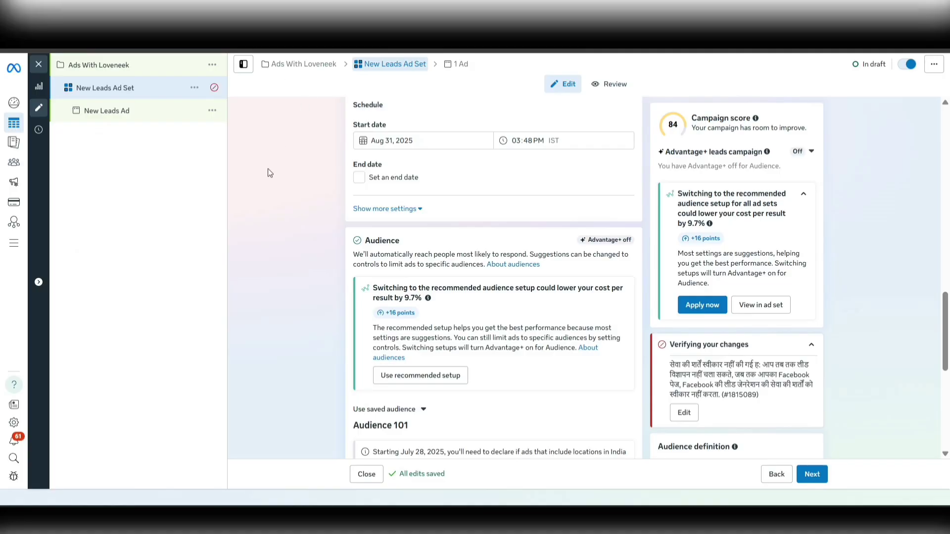
Step: Set the daily campaign budget to ₹2,500 at the campaign level of the leads campaign
scroll(295, 329, down, 2)
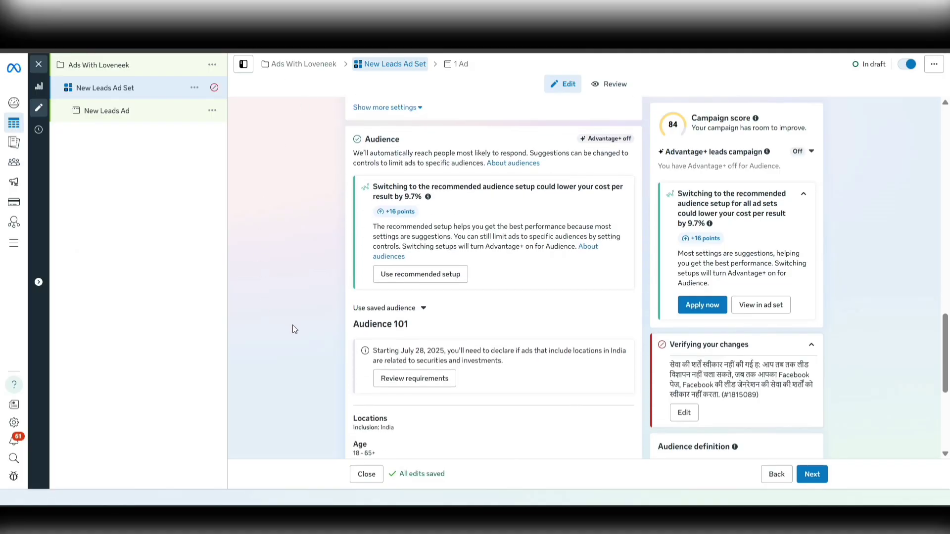
scroll(295, 329, down, 1)
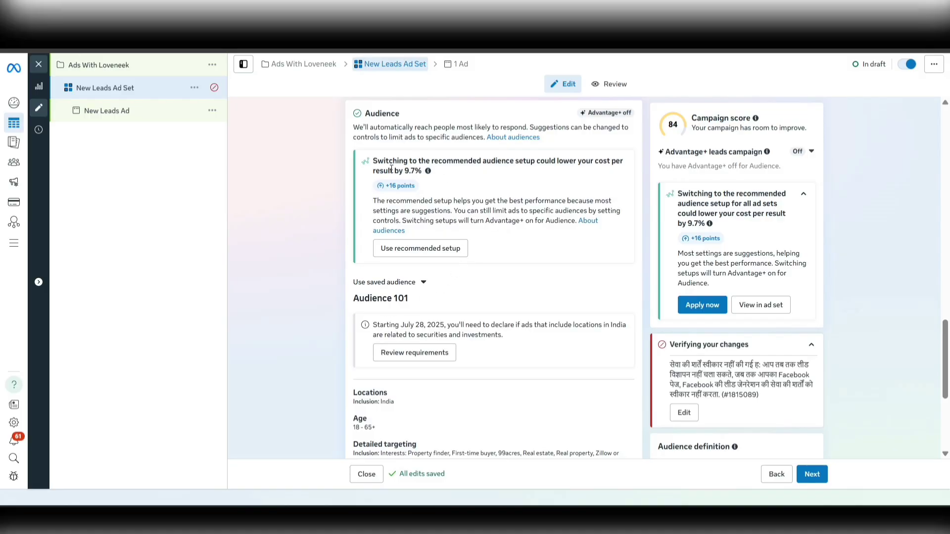
scroll(377, 329, down, 4)
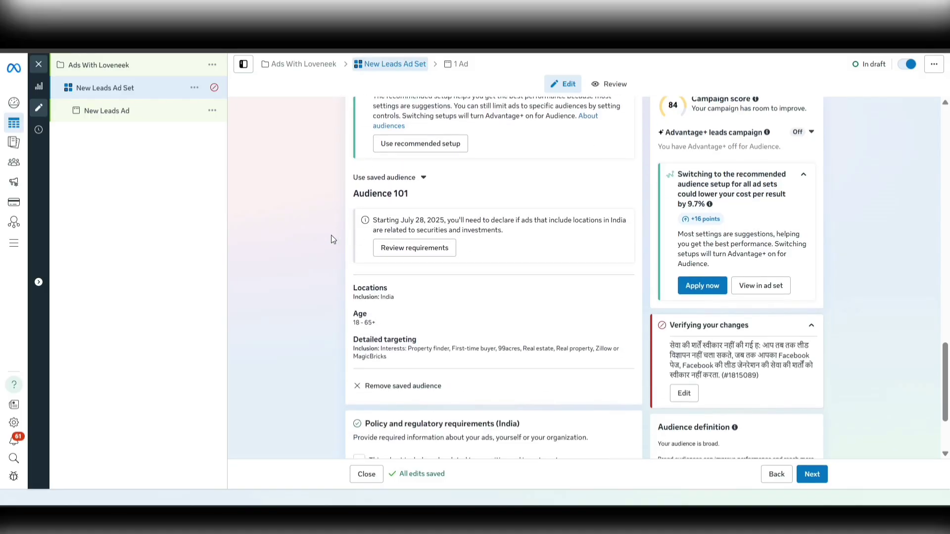
scroll(285, 140, up, 3)
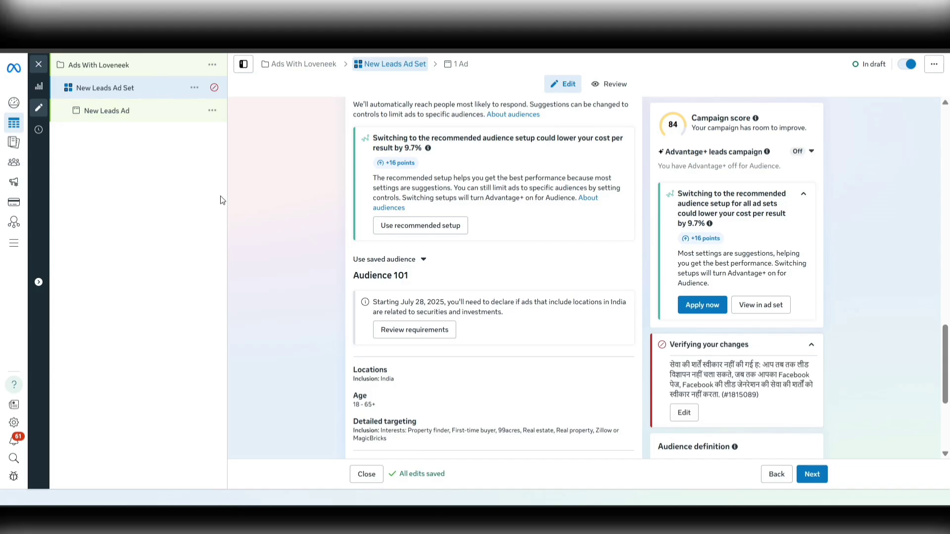
click(145, 71)
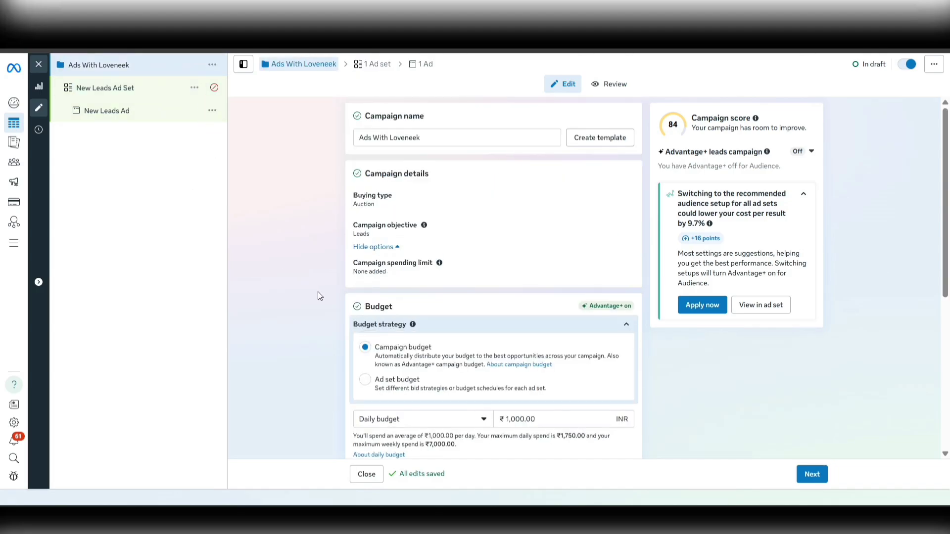
scroll(350, 299, down, 1)
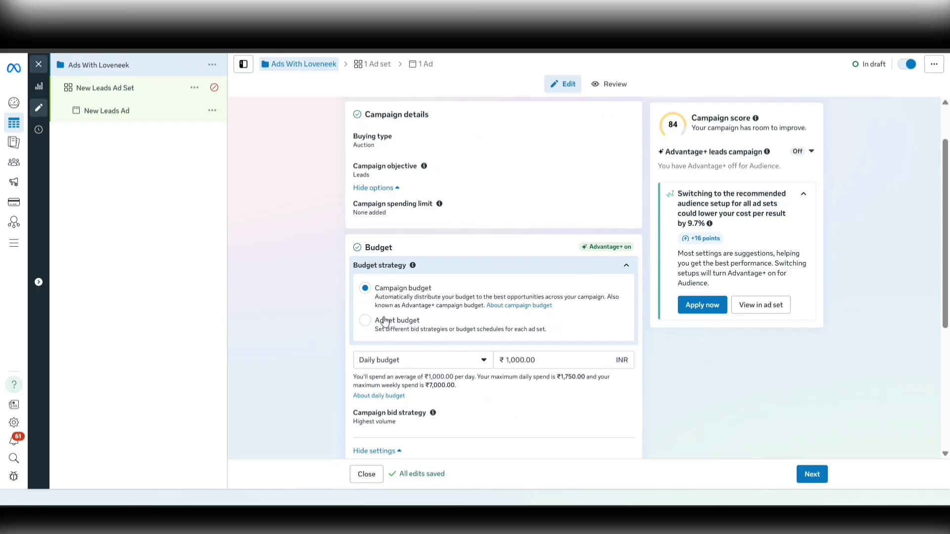
double_click(543, 359)
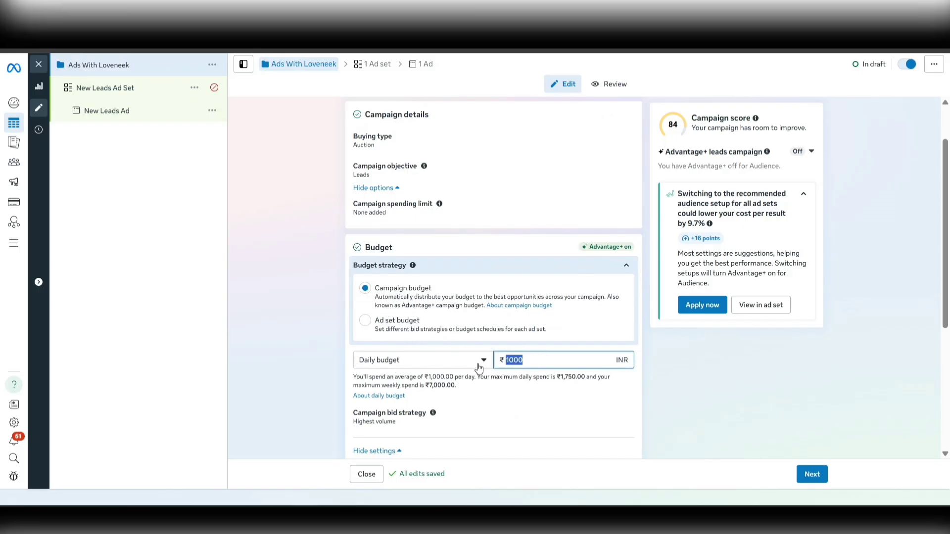
text(2500)
click(313, 373)
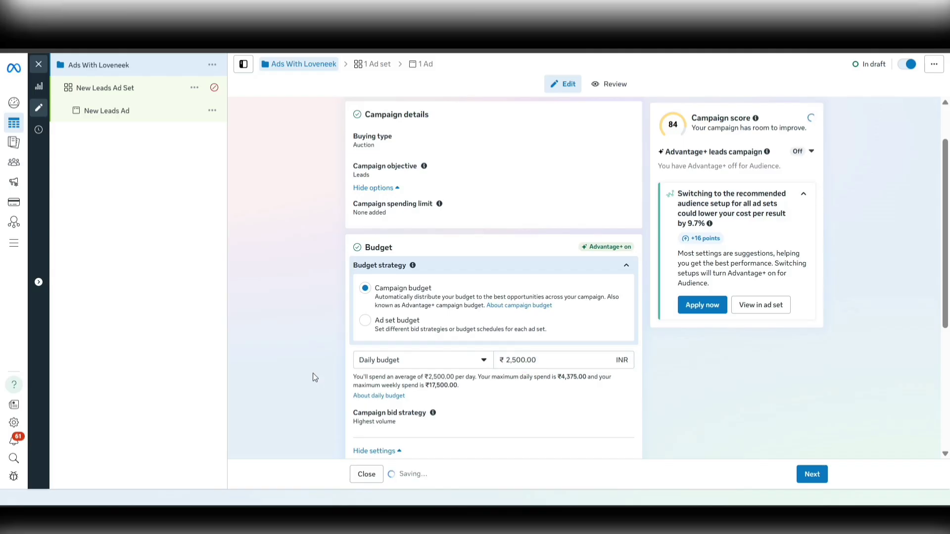
Step: Expand the additional budget and schedule settings of the New Leads Ad Set and check its budget scheduling options
click(127, 89)
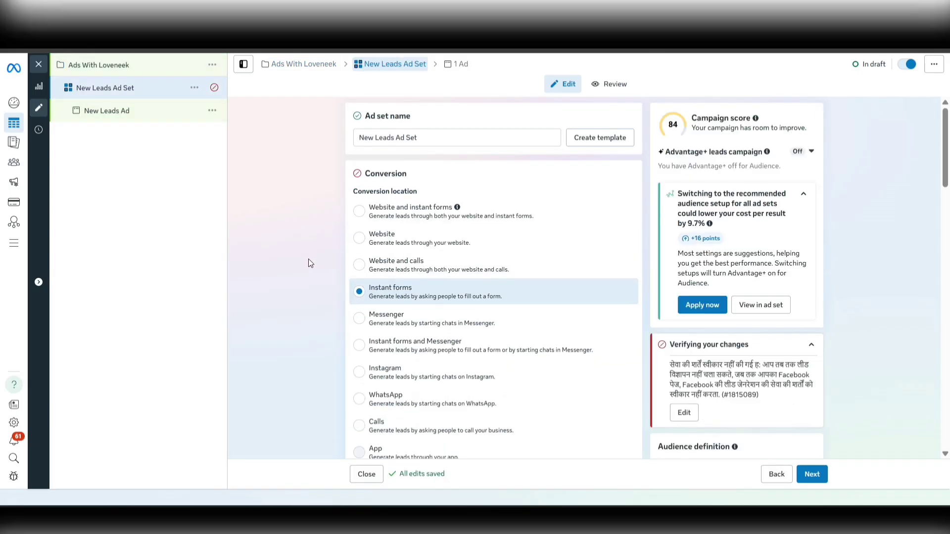
scroll(308, 261, down, 15)
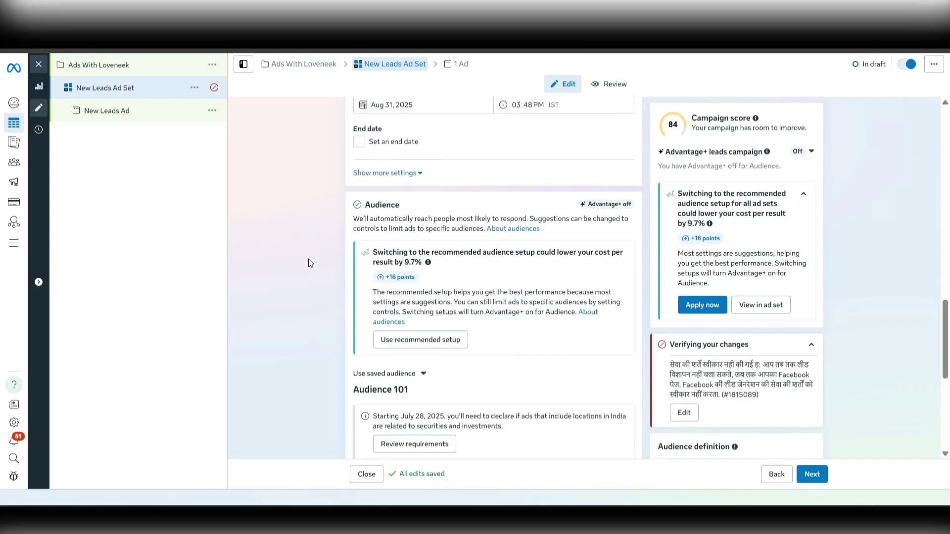
scroll(307, 259, down, 3)
scroll(307, 259, up, 5)
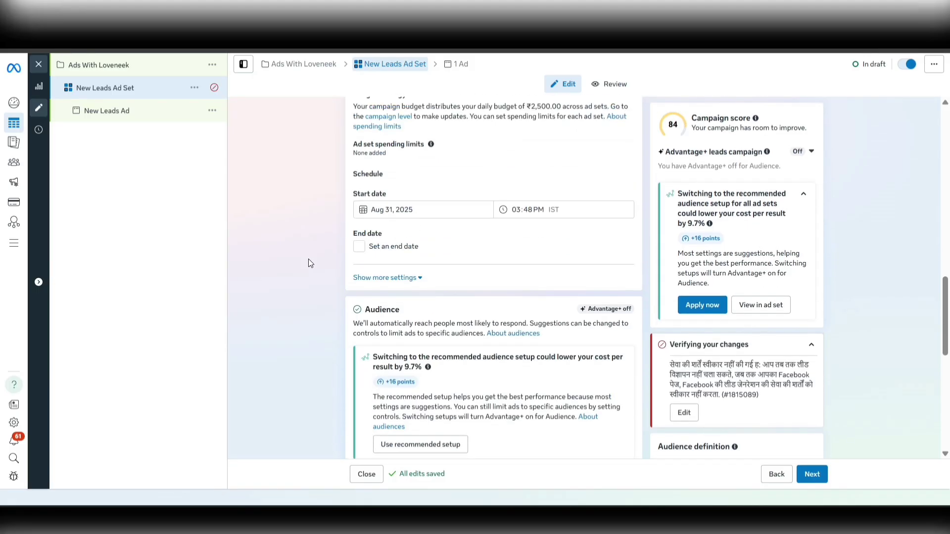
scroll(309, 259, up, 2)
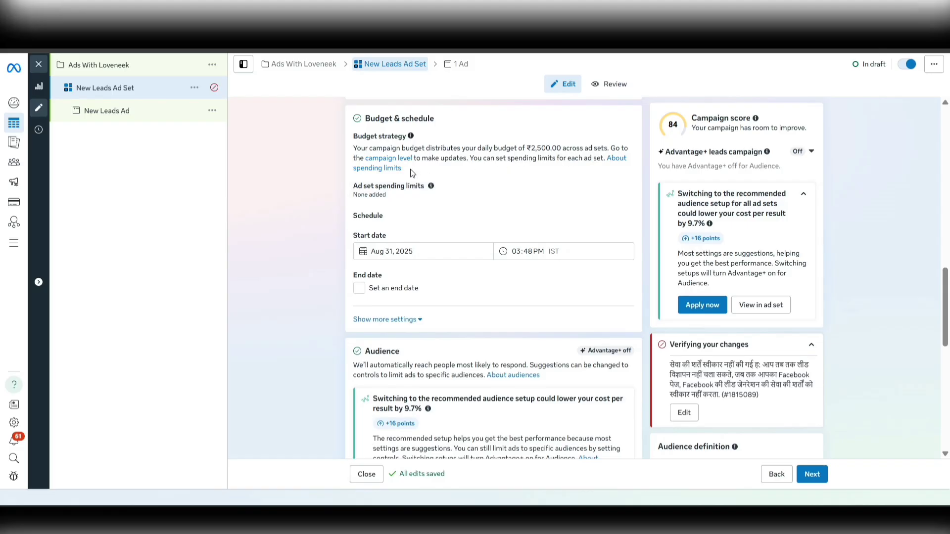
click(405, 320)
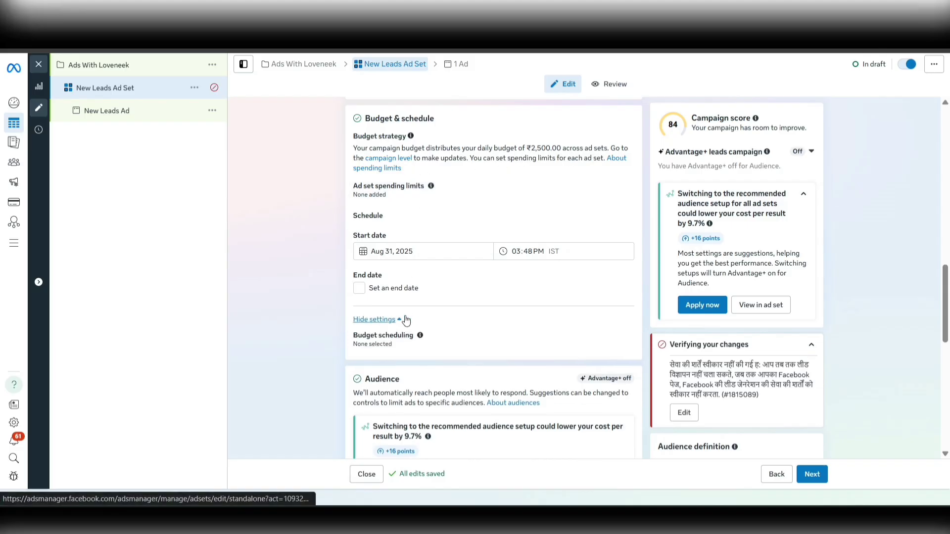
click(627, 341)
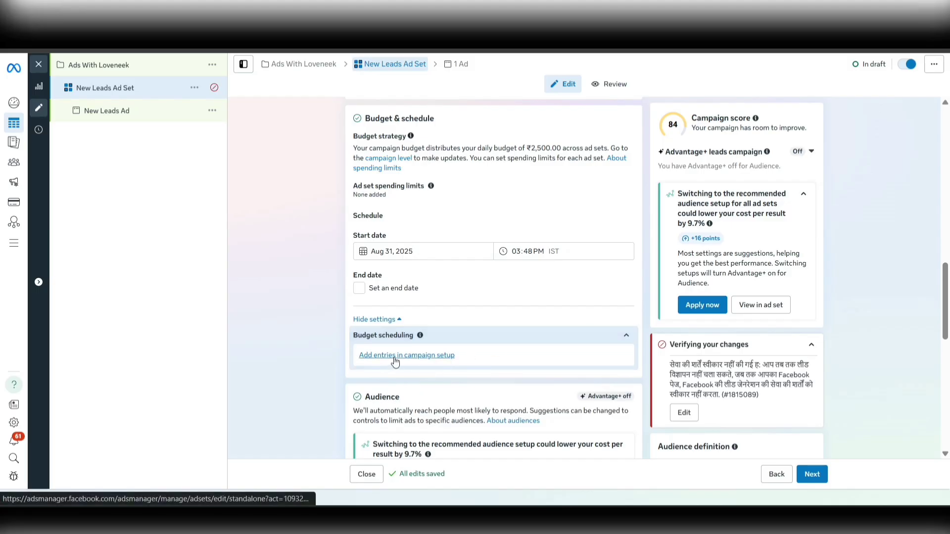
click(626, 335)
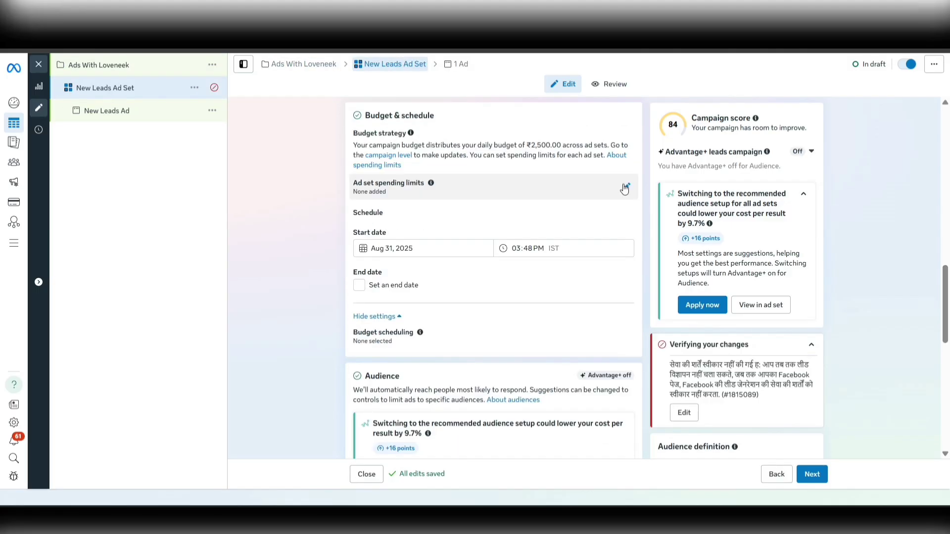
Step: Enable ad set spending limits for the New Leads Ad Set with a daily minimum of ₹500
click(624, 188)
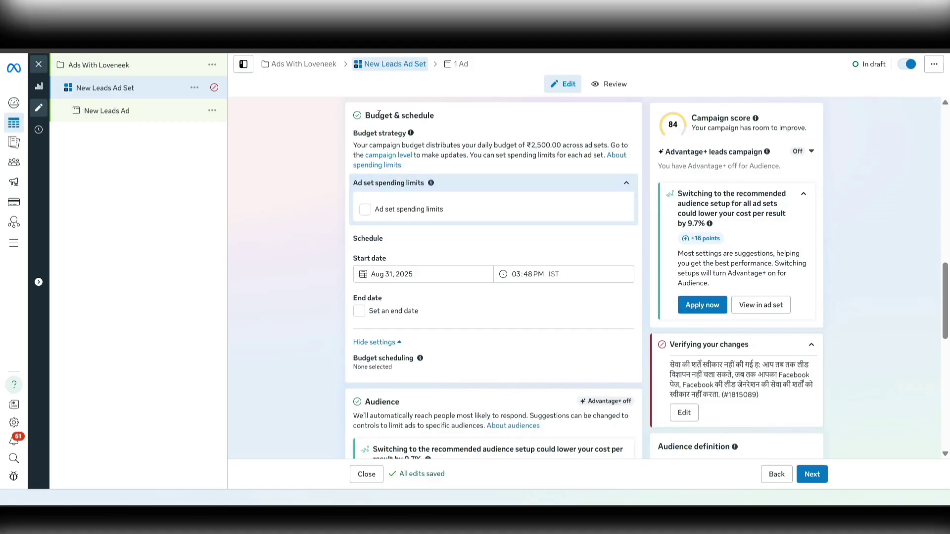
click(365, 210)
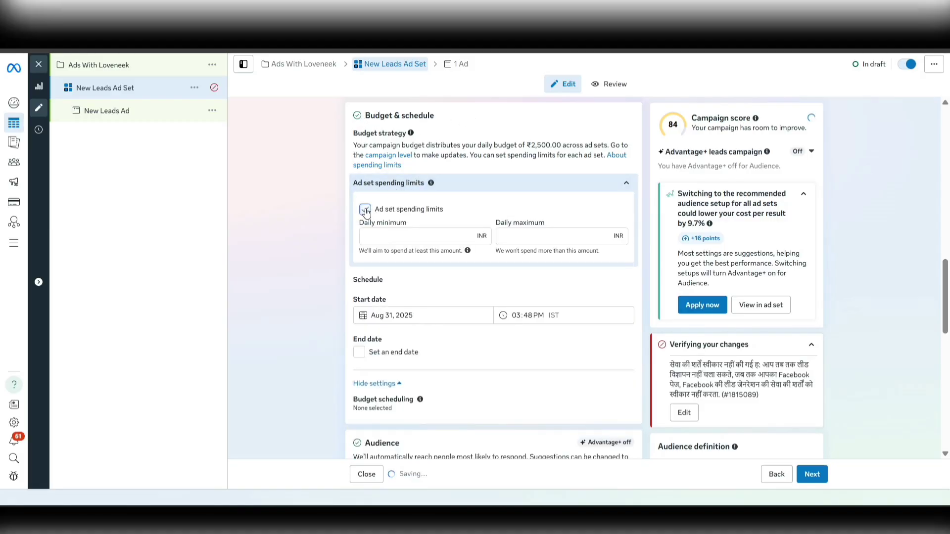
click(397, 237)
text(500)
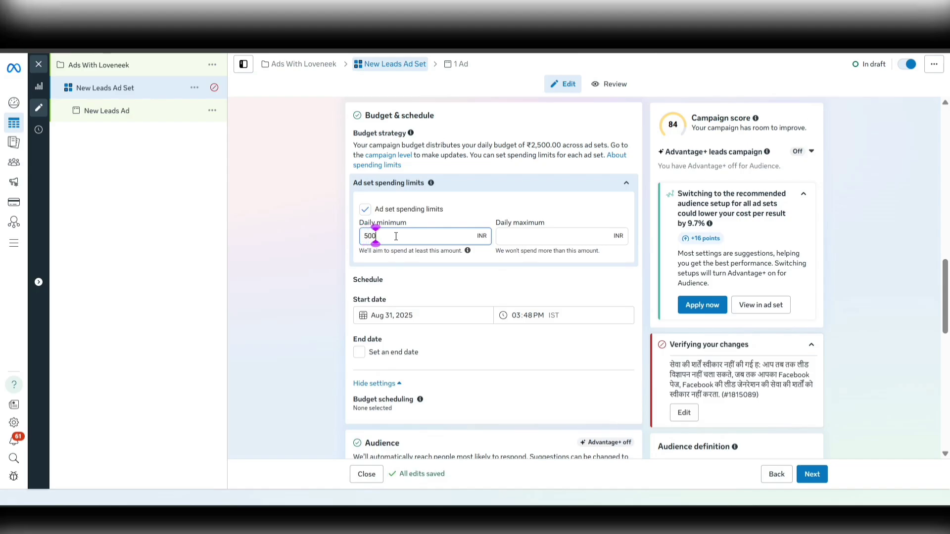
click(298, 254)
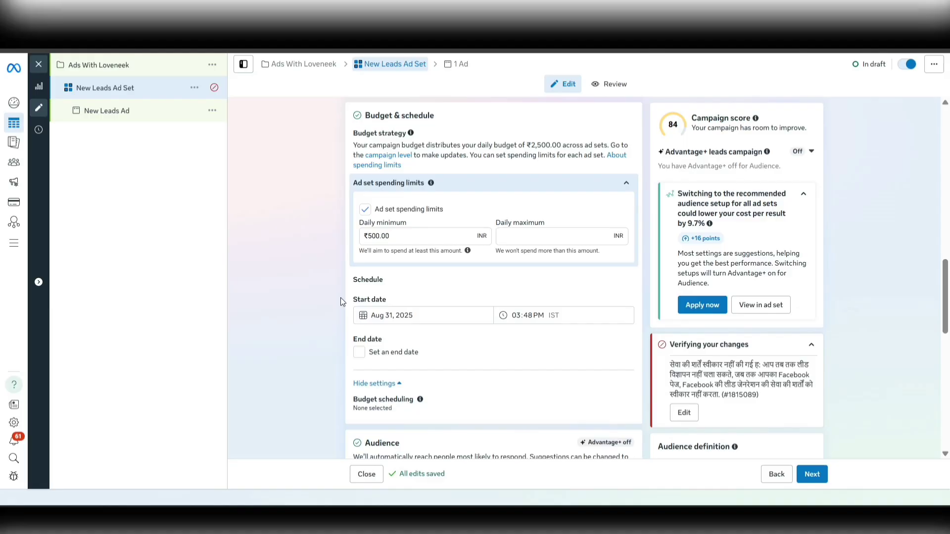
scroll(396, 282, down, 1)
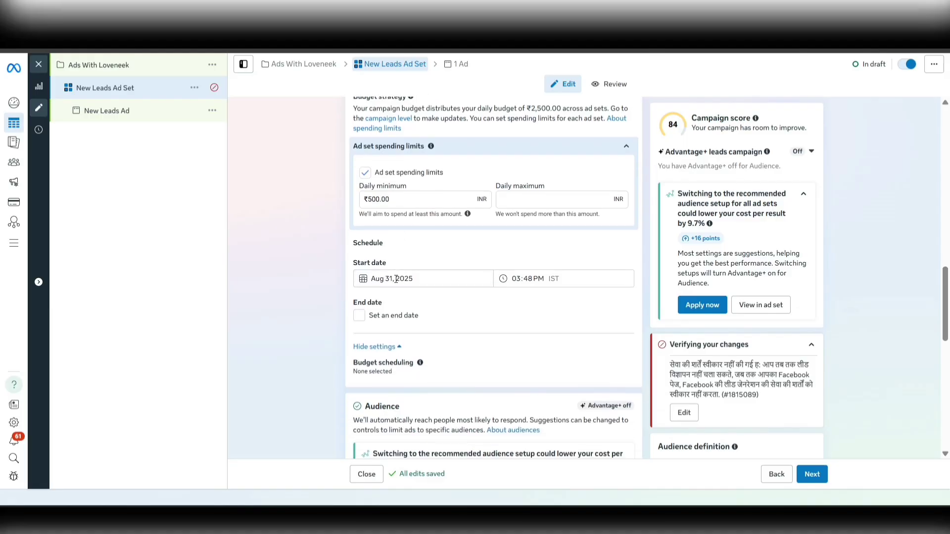
scroll(396, 279, down, 3)
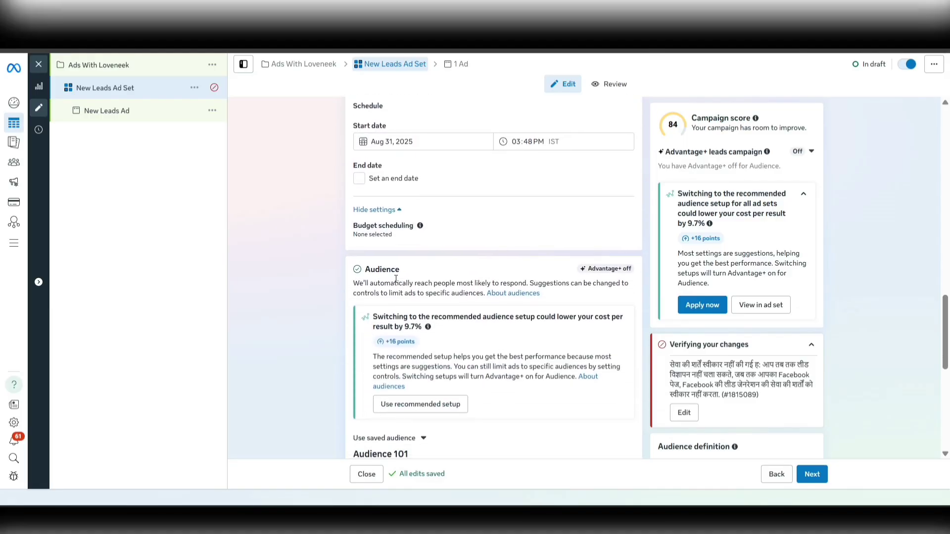
scroll(396, 279, up, 2)
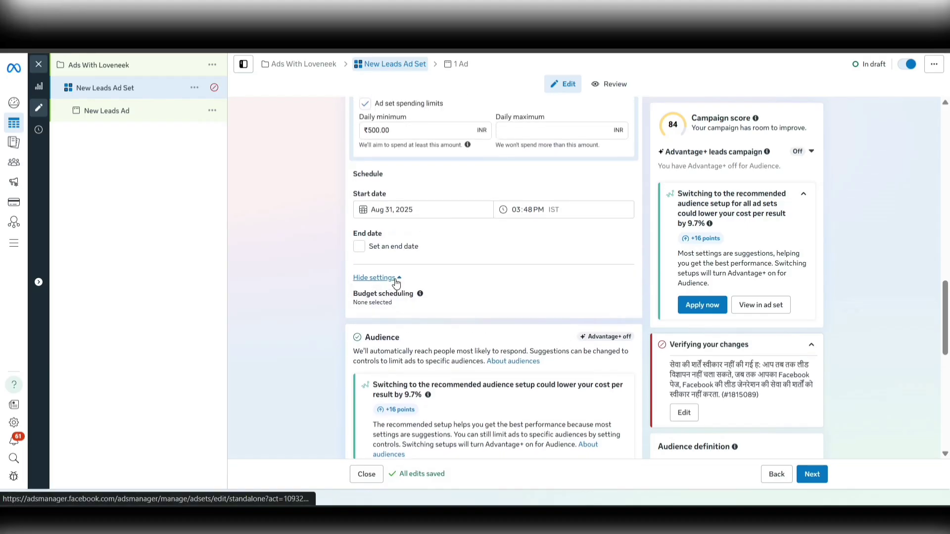
scroll(396, 282, up, 3)
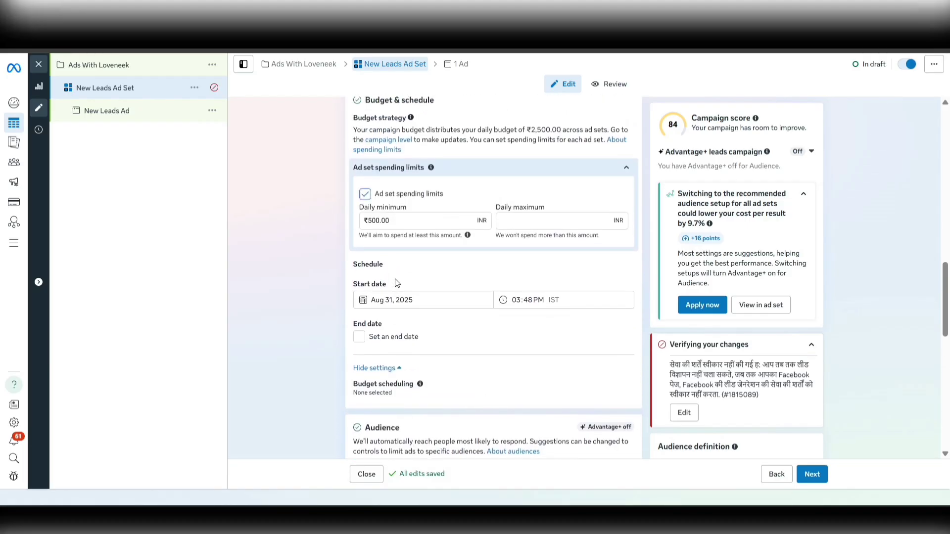
Step: Expand the additional placement settings of the New Leads Ad Set and examine its devices, platforms, placement controls, brand safety and inventory filter options
scroll(395, 283, down, 6)
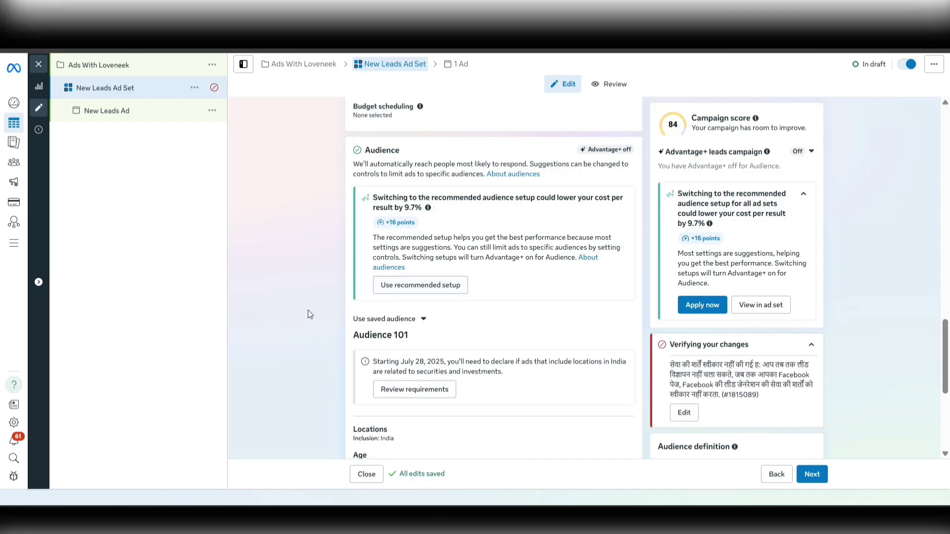
scroll(308, 311, down, 5)
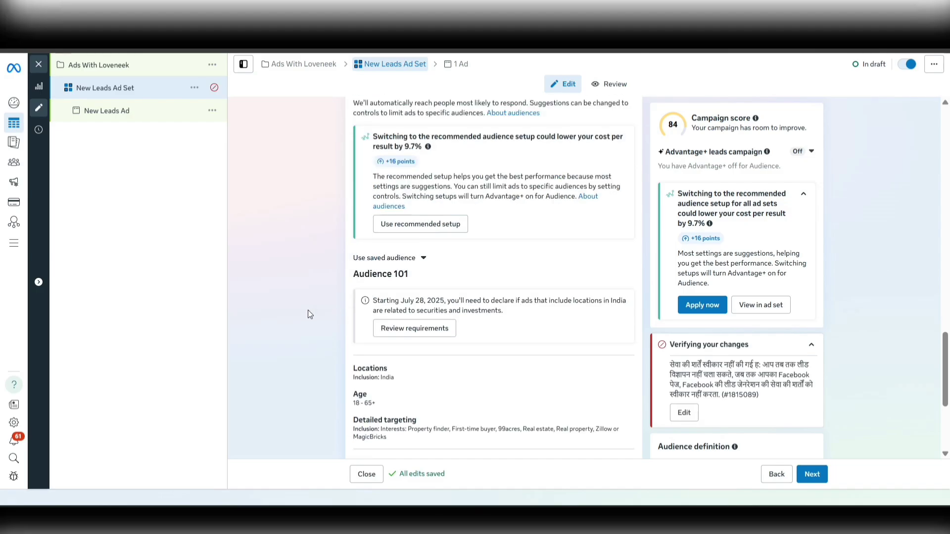
scroll(308, 309, down, 1)
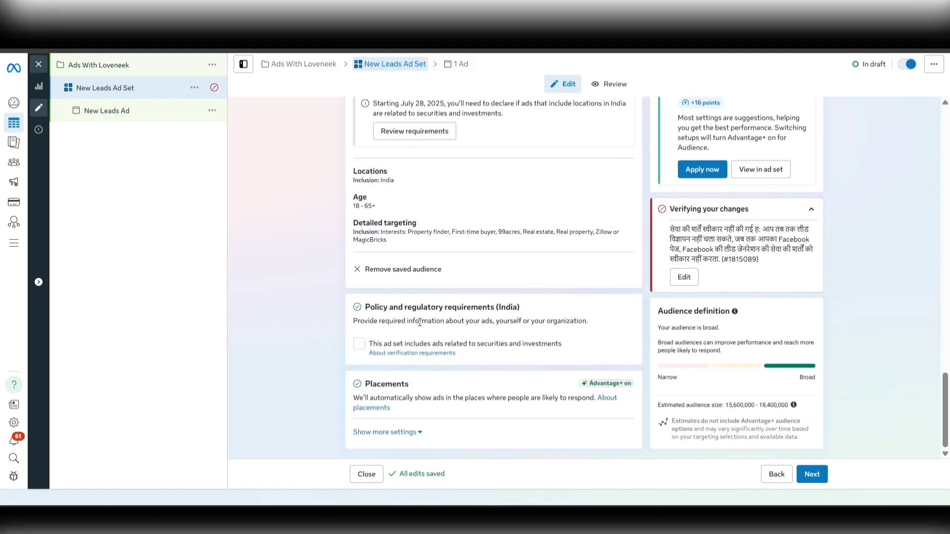
click(395, 437)
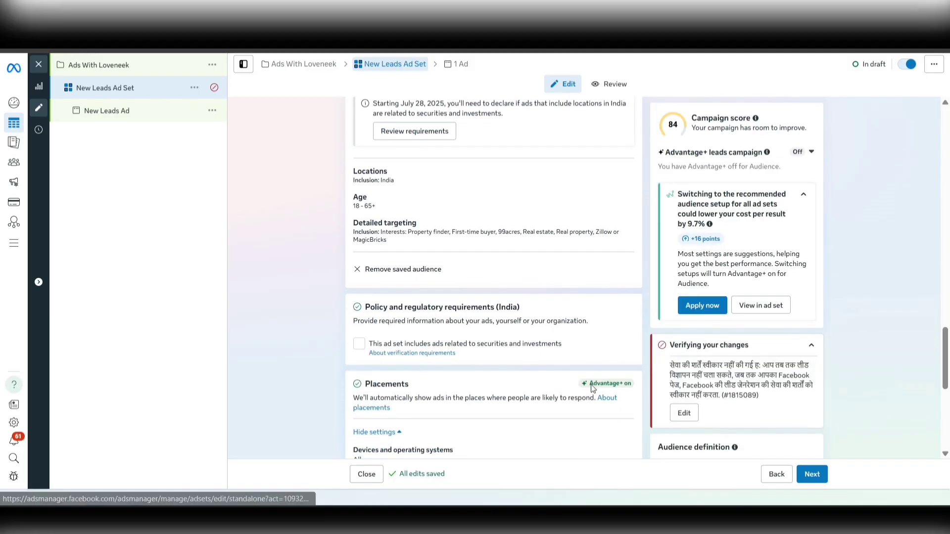
scroll(509, 398, down, 1)
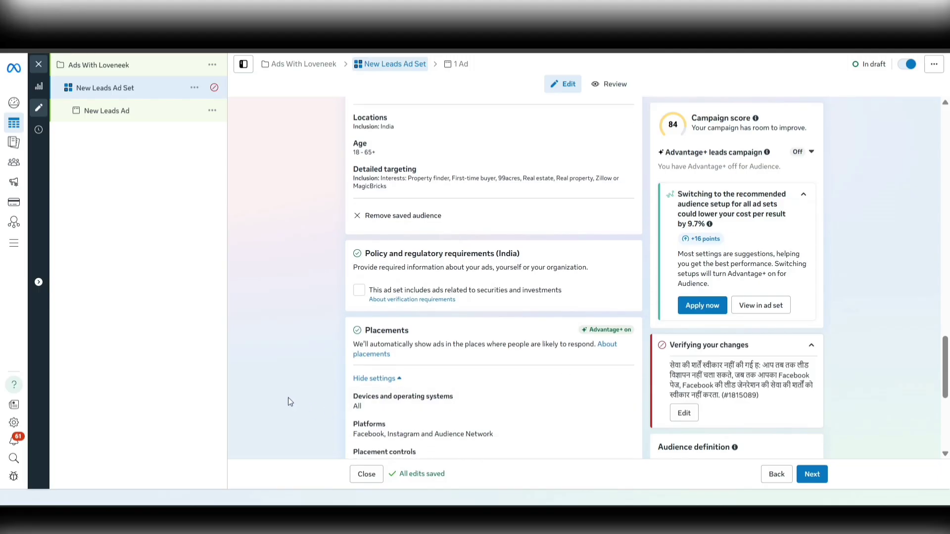
scroll(288, 397, down, 1)
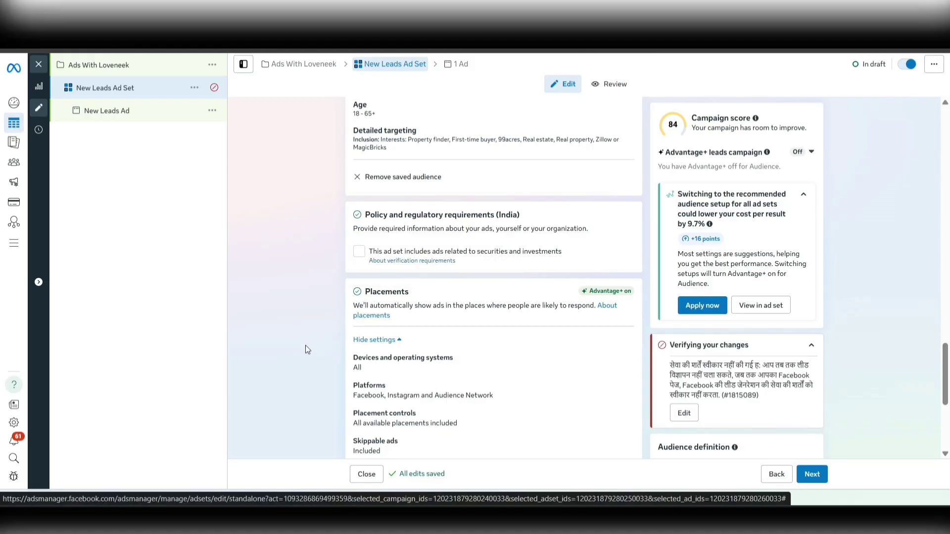
scroll(305, 345, down, 2)
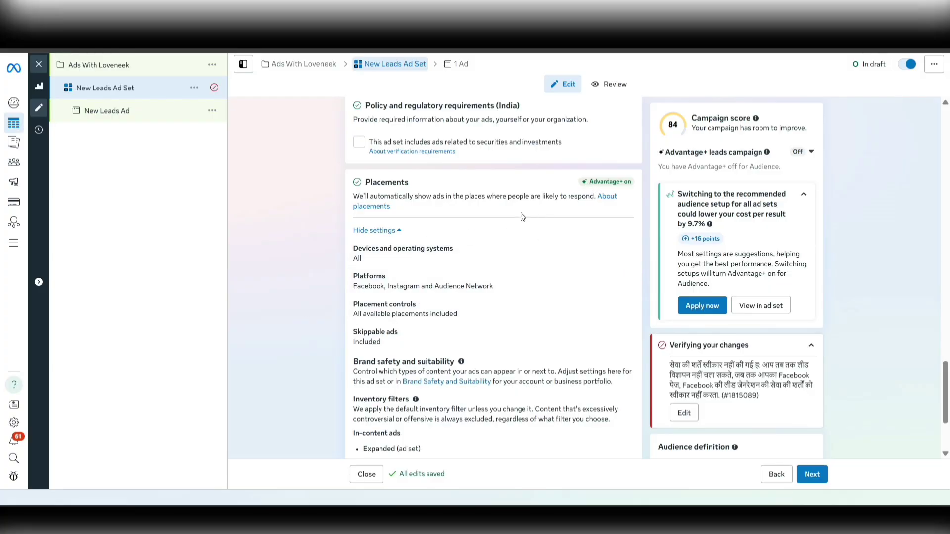
scroll(297, 349, down, 3)
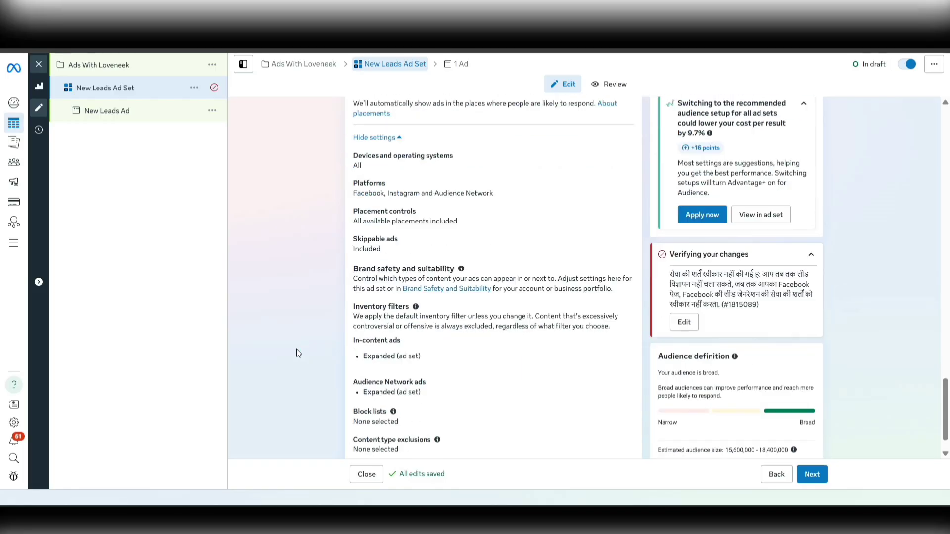